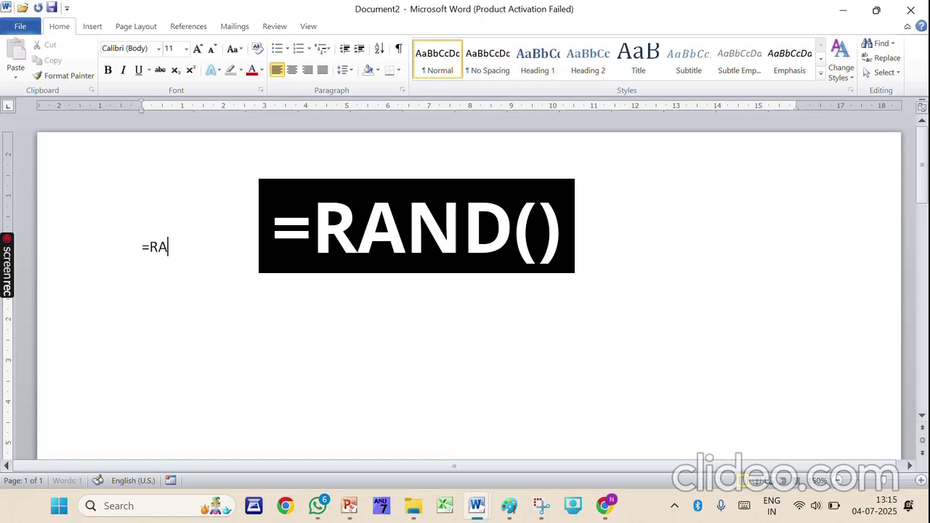
Step: Generate three paragraphs of sample text in the blank document with =RAND()
type("()")
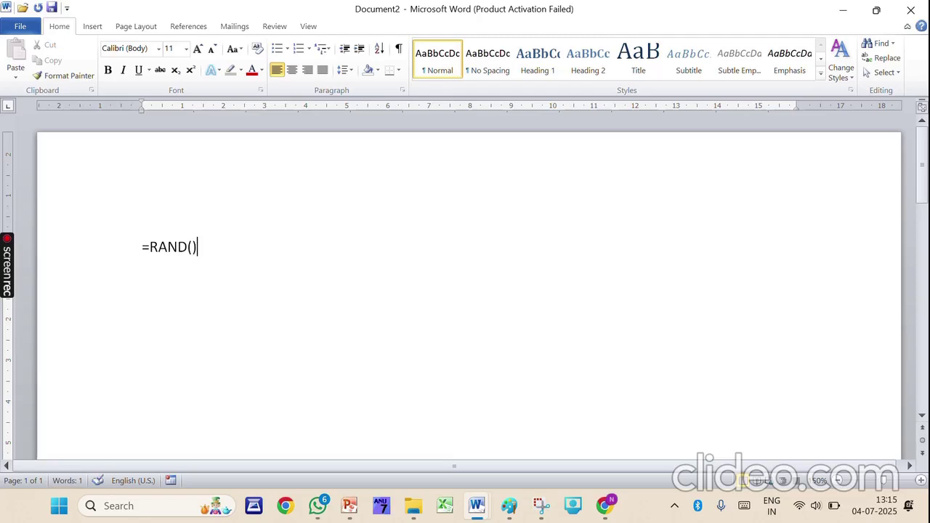
key("Return")
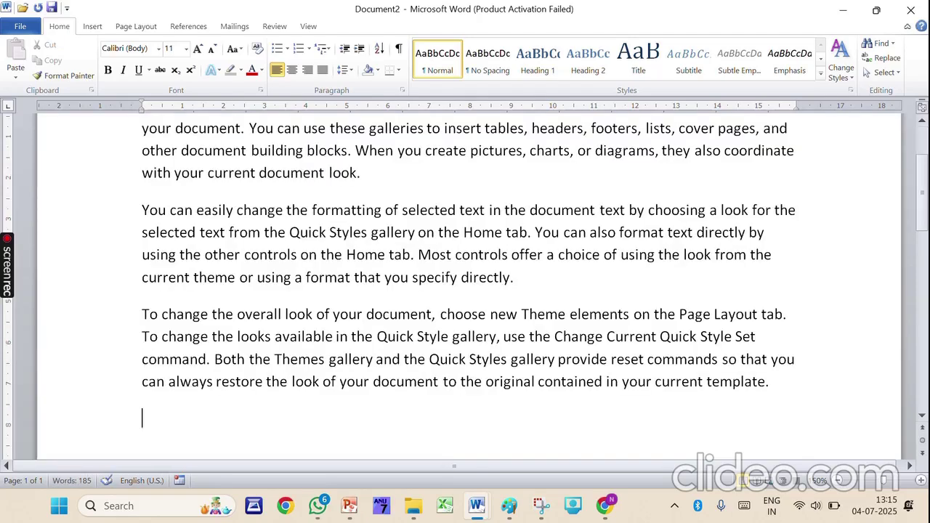
scroll(400, 251, "up", 2)
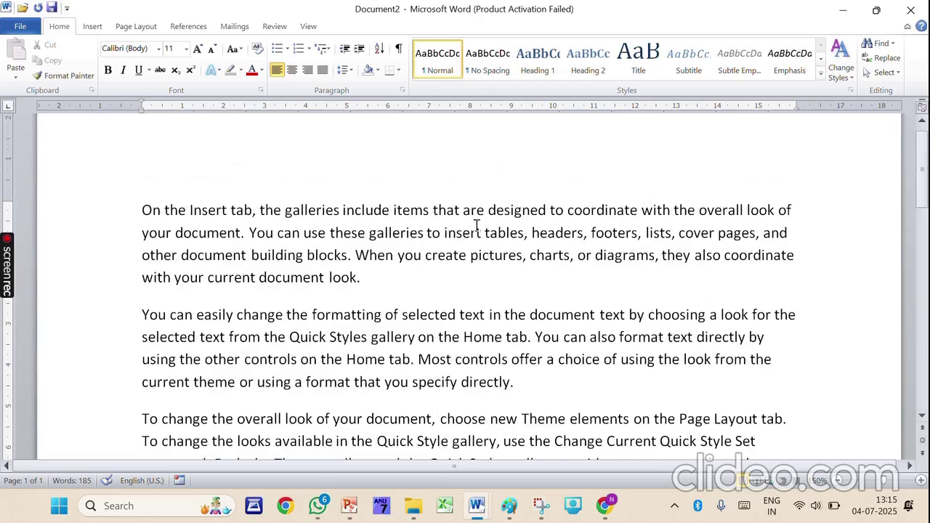
scroll(477, 221, "down", 1)
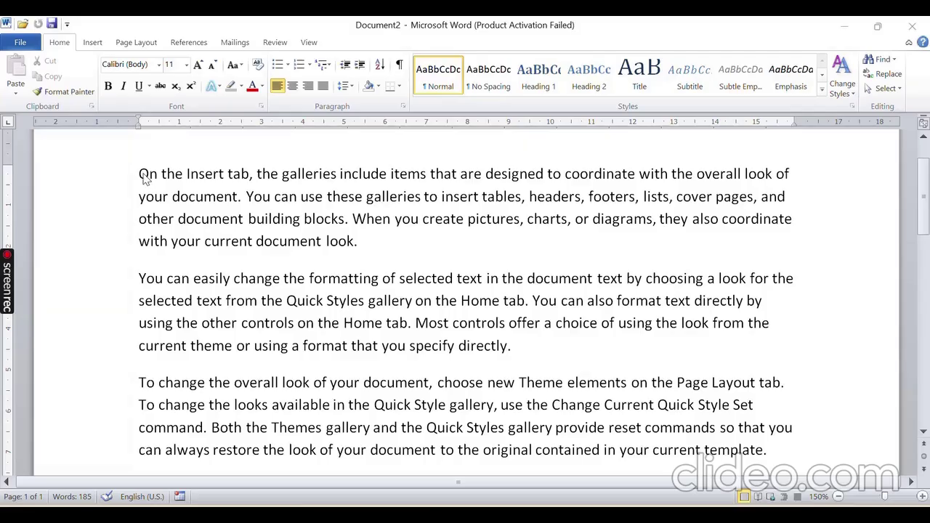
Step: Place the cursor at the start of the first paragraph and advance it character by character along the first line
left_click(146, 179)
key("Right")
key("Right")
key("Right")
key("Right")
key("Right")
key("Right")
key("Right")
key("Right")
key("Right")
key("Right")
key("Right")
key("Right")
key("Right")
key("Right")
Step: Advance the cursor word by word along the first line of the first paragraph
key("ctrl+Right")
key("ctrl+Right")
key("ctrl+Right")
key("ctrl+Right")
key("ctrl+Right")
key("ctrl+Right")
key("ctrl+Right")
key("ctrl+Right")
key("ctrl+Right")
key("ctrl+Right")
key("ctrl+Right")
Step: Move the cursor back word by word towards the start of the first line
key("ctrl+Left")
key("ctrl+Left")
key("ctrl+Left")
key("ctrl+Left")
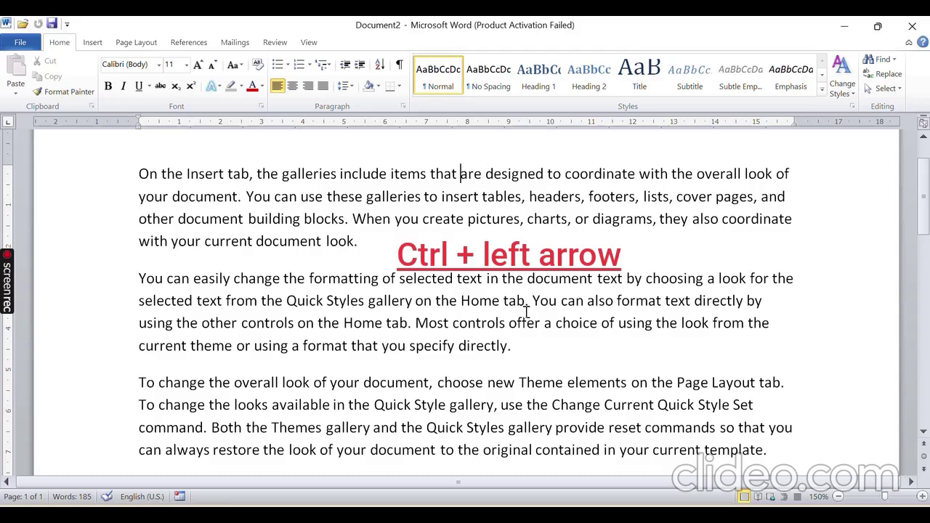
key("ctrl+Left")
key("ctrl+Left")
key("ctrl+Left")
key("ctrl+Left")
key("ctrl+Left")
key("ctrl+Left")
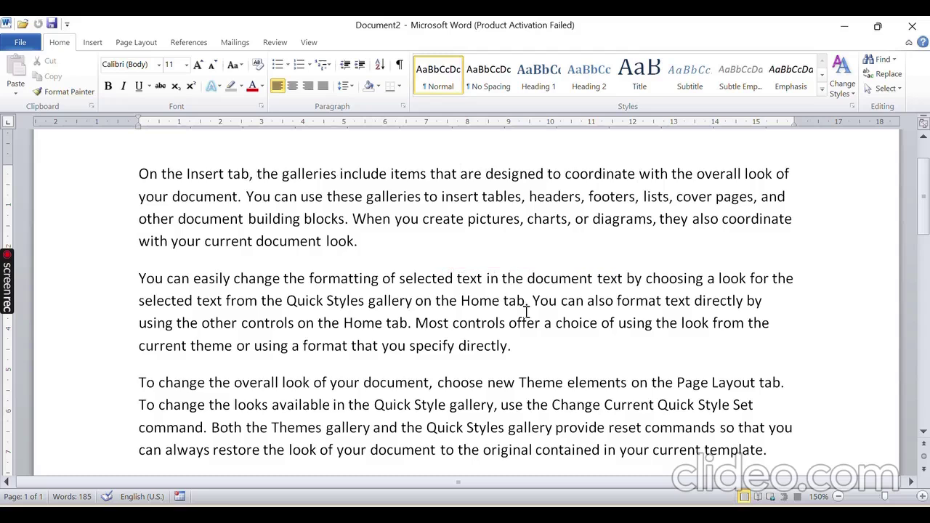
Step: Move the cursor down line by line from the first line and back up through the first paragraph
key("Down")
key("Down")
key("Down")
key("Down")
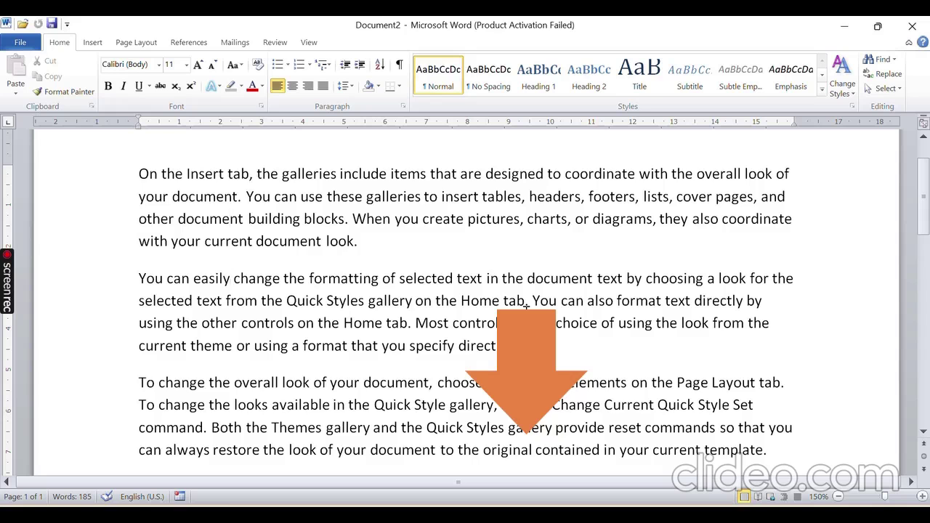
key("Up")
key("Up")
key("Up")
Step: Jump the cursor between the beginning and the end of the first line, finishing at its beginning
key("Home")
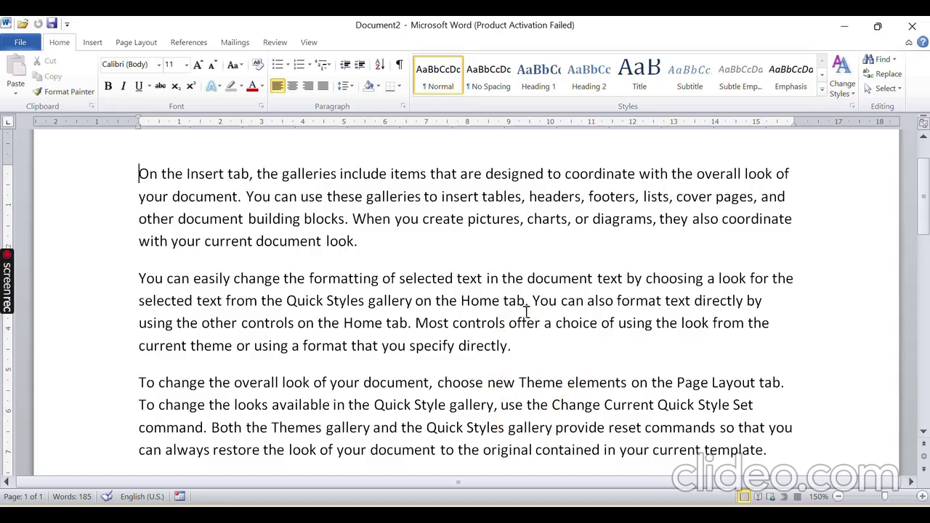
key("End")
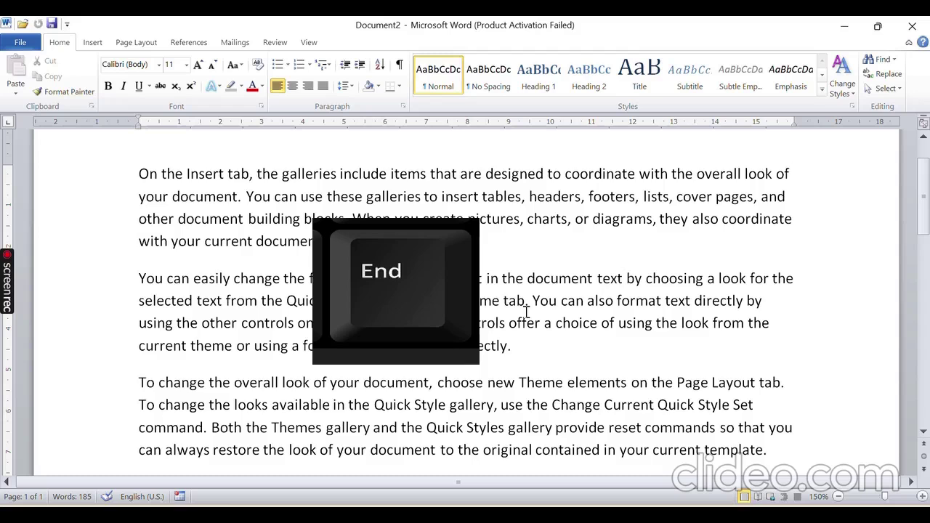
key("Home")
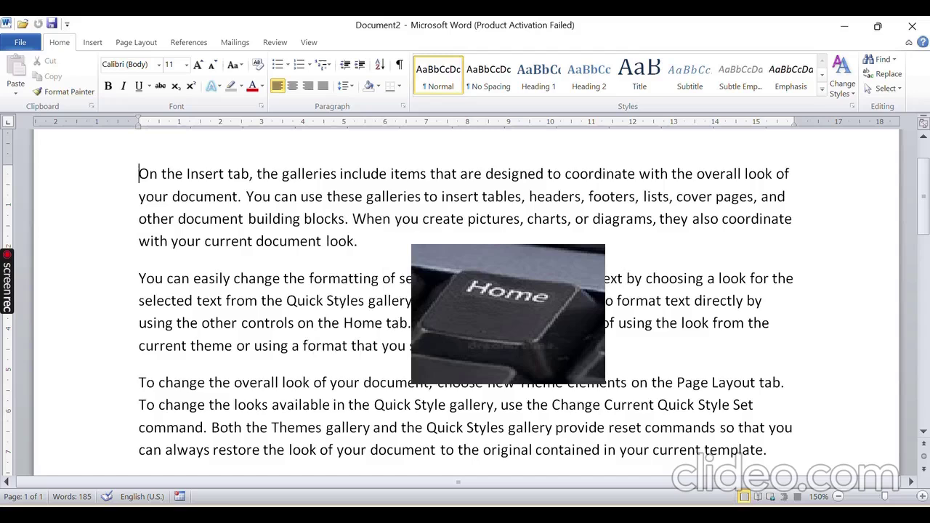
Step: Move the cursor down two lines to the third line and back up to the first line
key("Down")
key("Down")
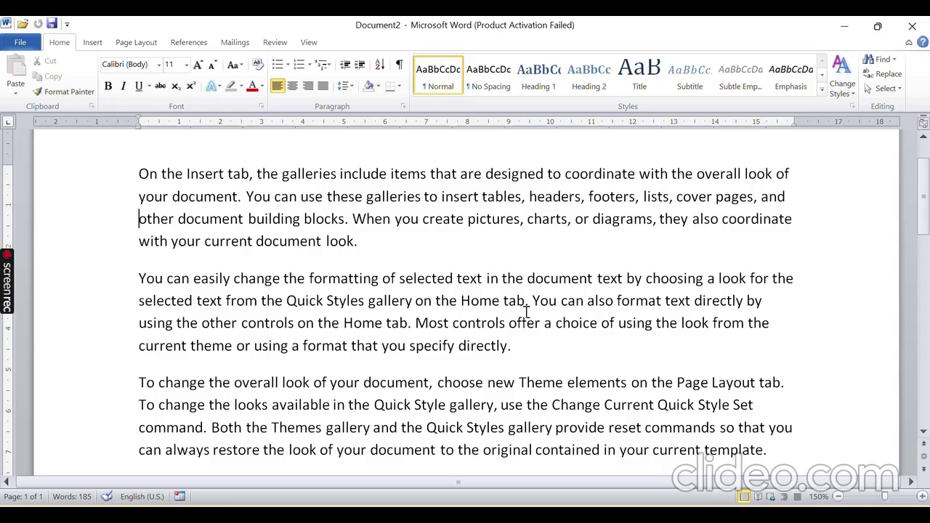
key("Up")
key("Up")
Step: Move the cursor down paragraph by paragraph past the third paragraph and back up to the start of the second paragraph
key("ctrl+Down")
key("ctrl+Down")
key("ctrl+Down")
key("ctrl+Up")
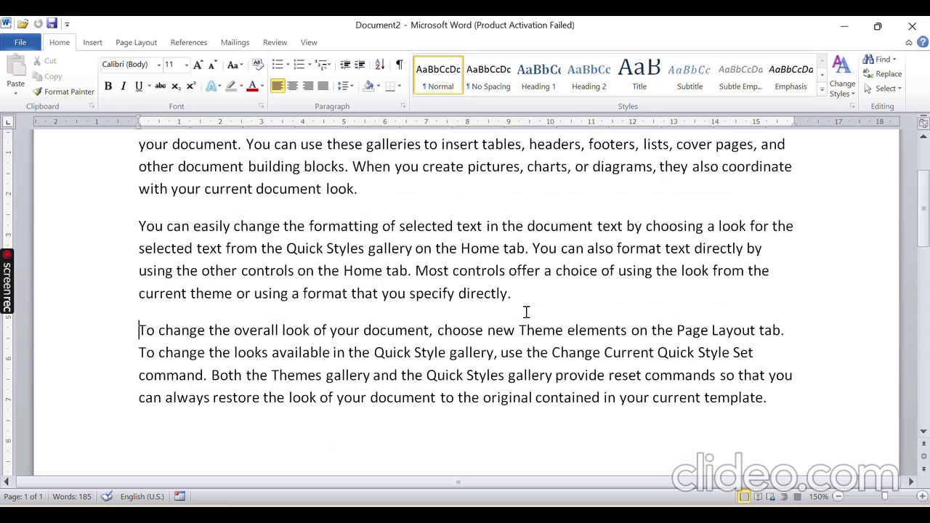
key("ctrl+Up")
key("ctrl+Up")
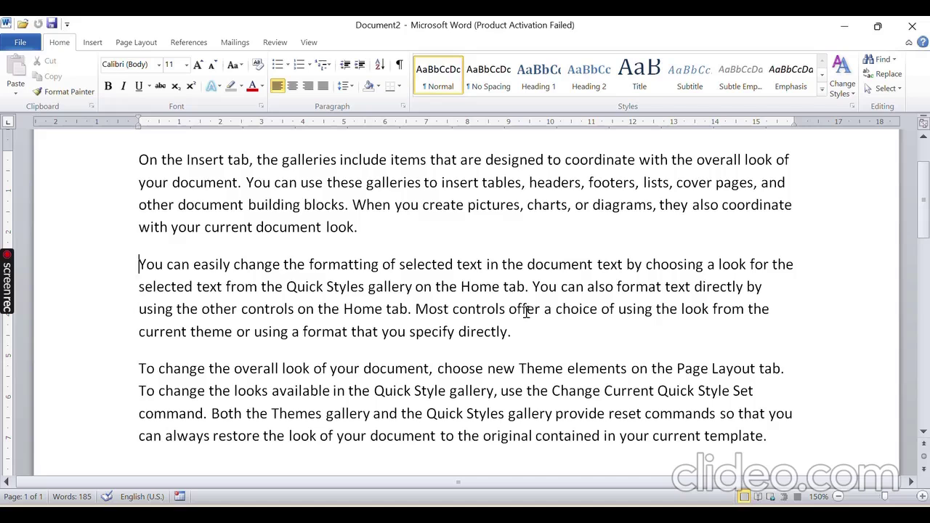
Step: Try inserting two blank lines above the second paragraph and undo them
key("Return")
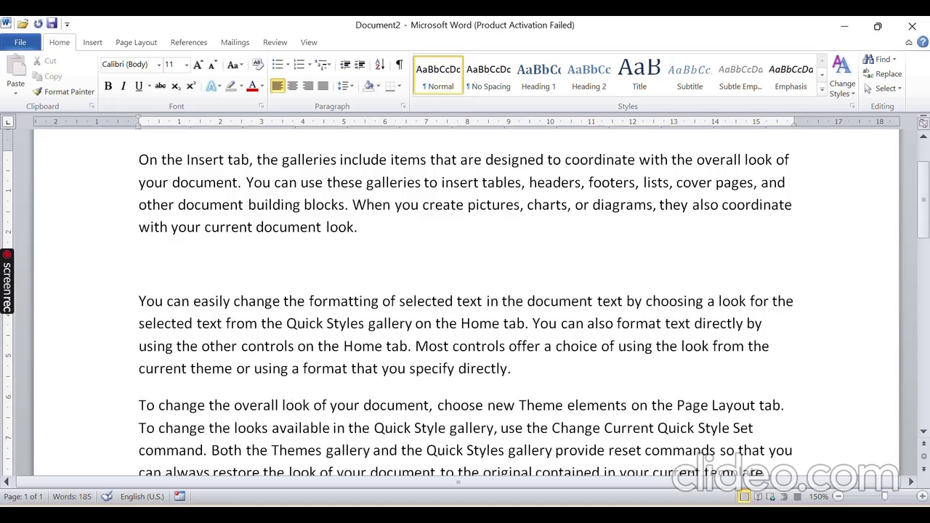
key("Return")
key("Up")
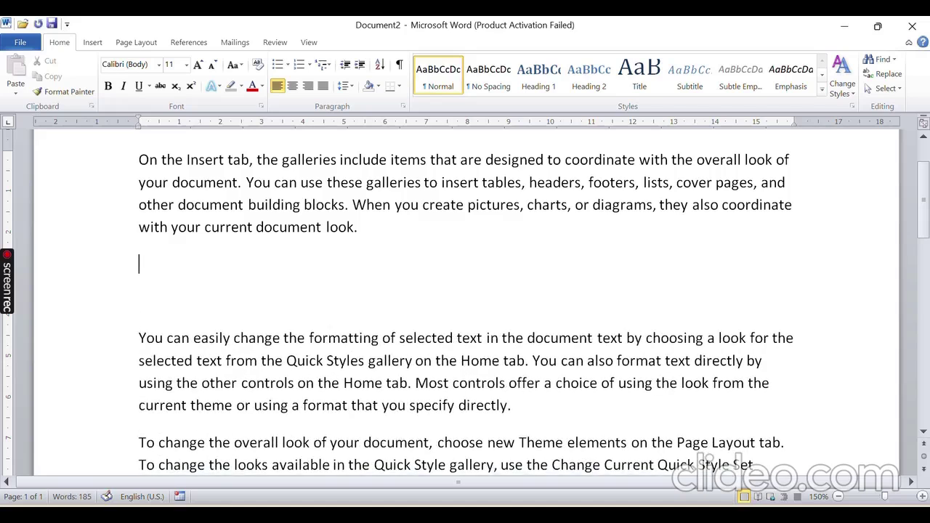
key("ctrl+z")
key("ctrl+z")
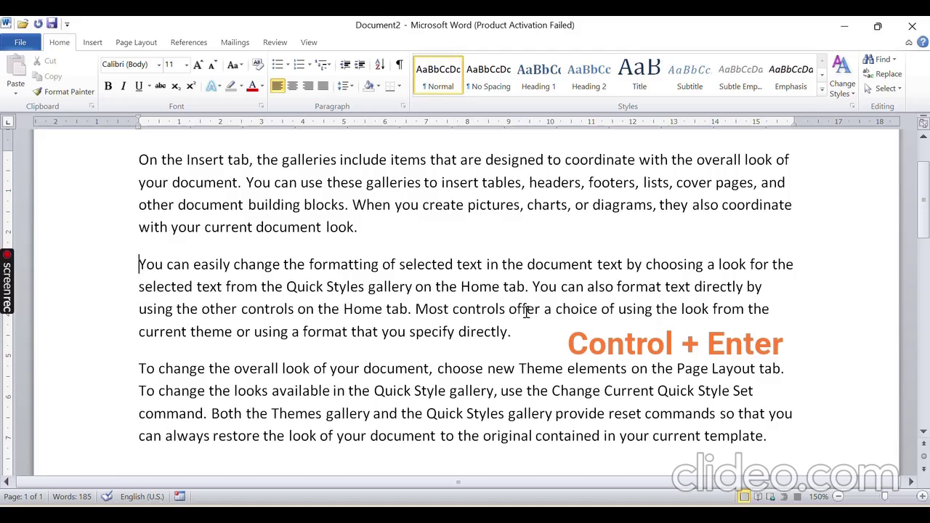
Step: Insert page breaks before the second and third paragraphs so that each starts on its own page
key("ctrl+Return")
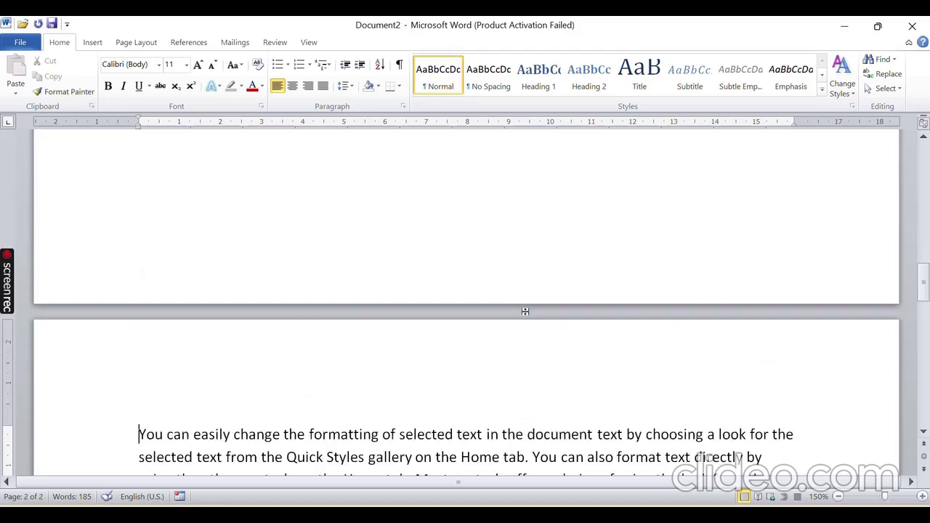
scroll(525, 311, "down", 4)
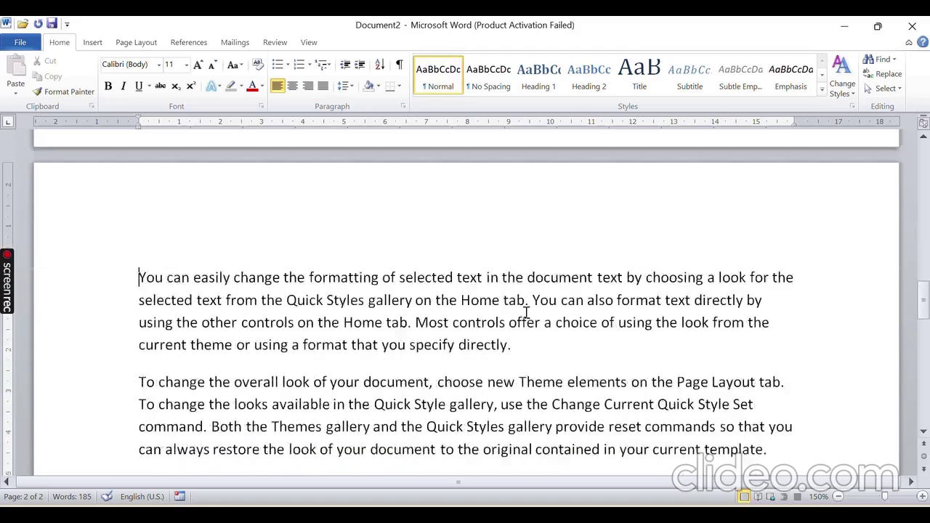
left_click(143, 277)
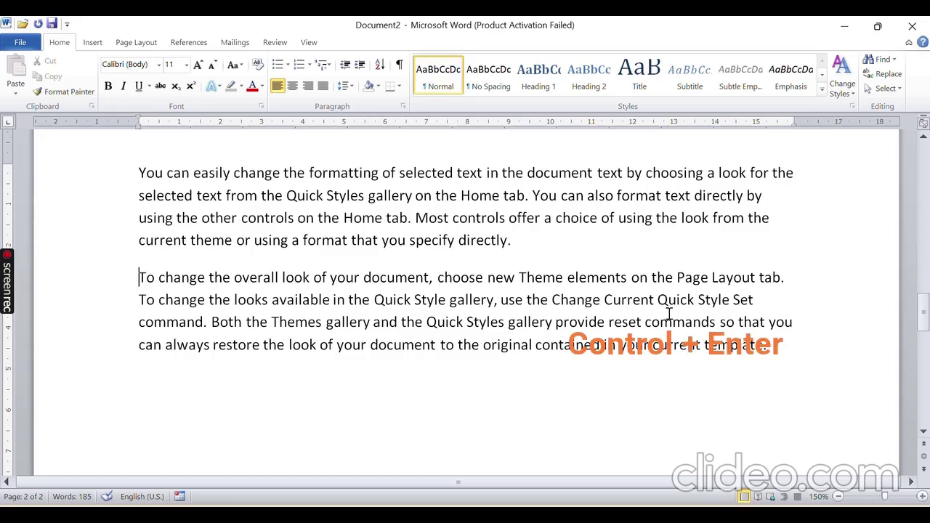
key("ctrl+Return")
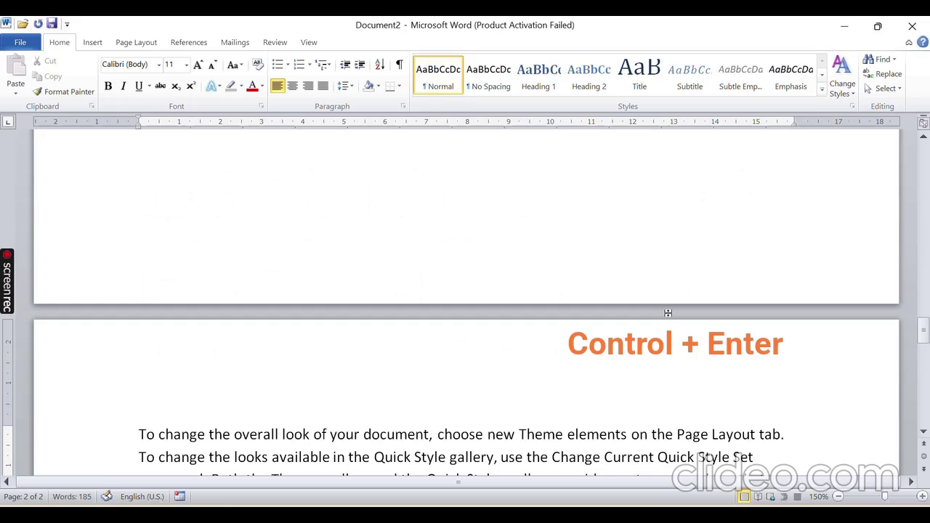
scroll(210, 348, "down", 2)
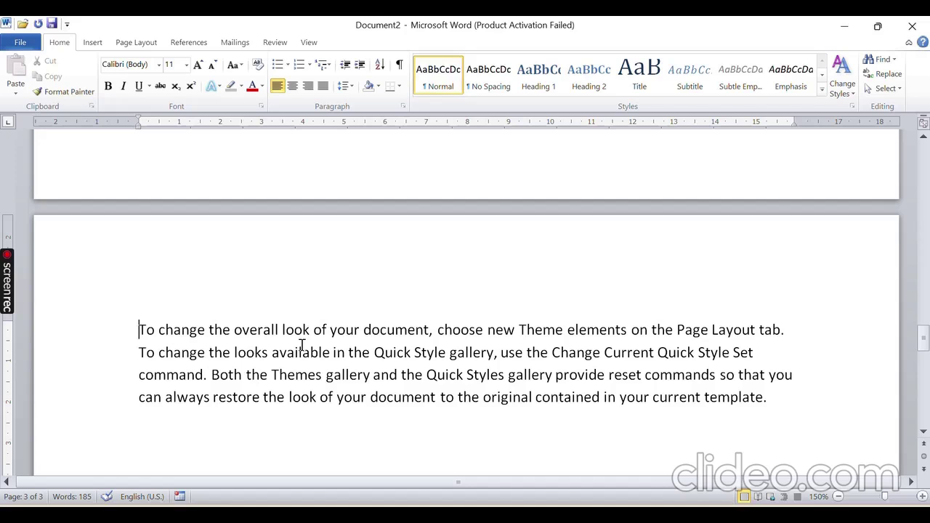
Step: Move up through the document one screen at a time to the start of the first page
key("Page_Up")
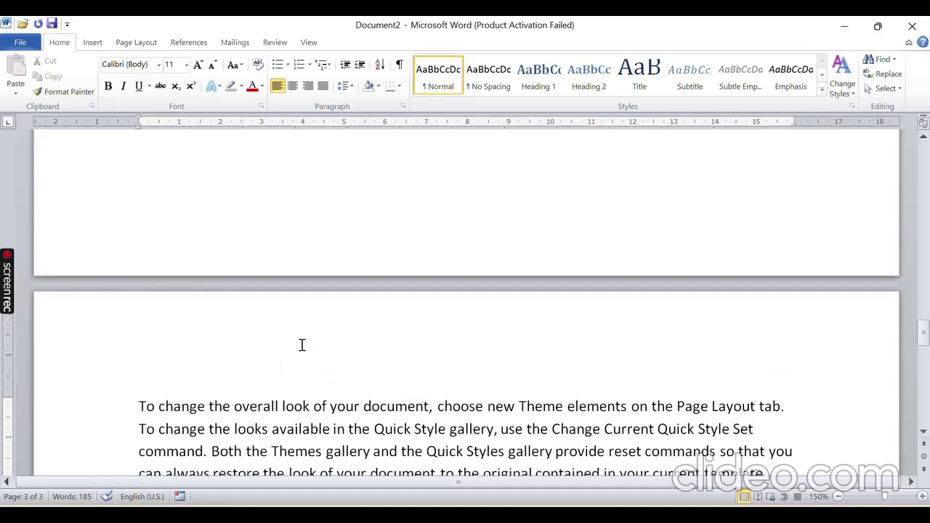
key("Page_Up")
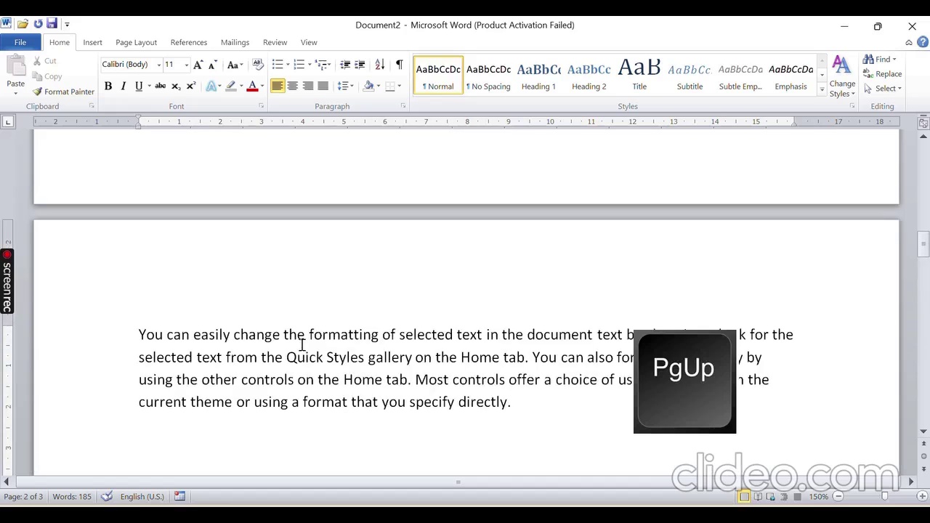
key("Page_Up")
key("Page_Up")
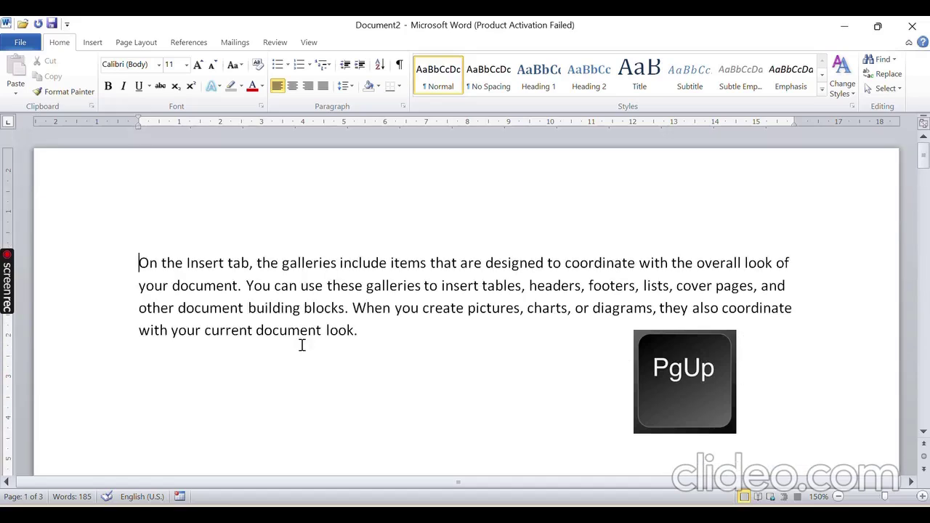
Step: Move down through the document one screen at a time to the third page
key("Page_Down")
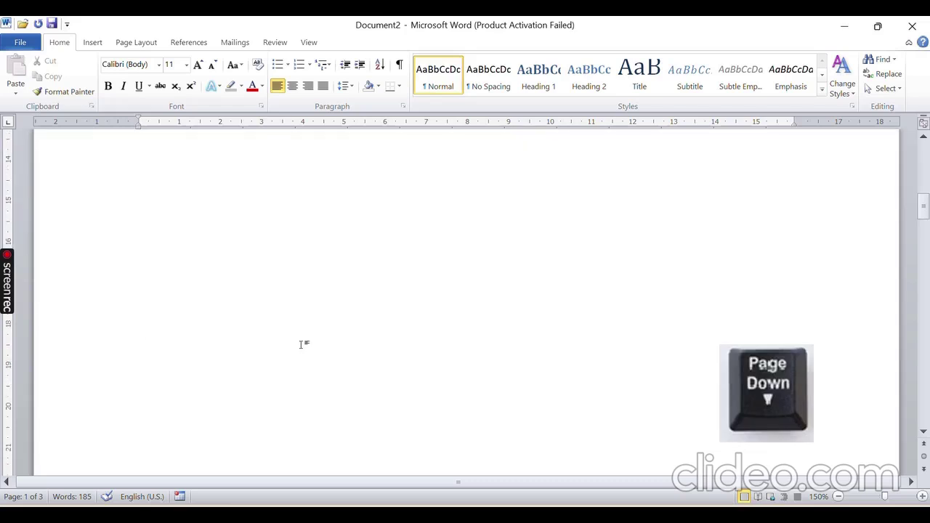
key("Page_Down")
key("Page_Down")
key("Page_Down")
key("Page_Down")
key("Page_Down")
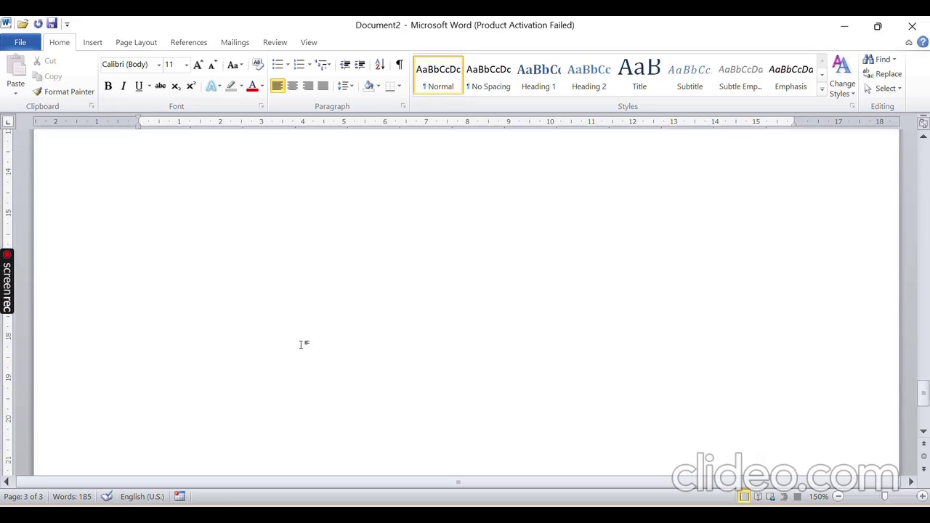
Step: Jump the cursor to the very beginning of the document and from there to its very end
scroll(327, 313, "up", 6)
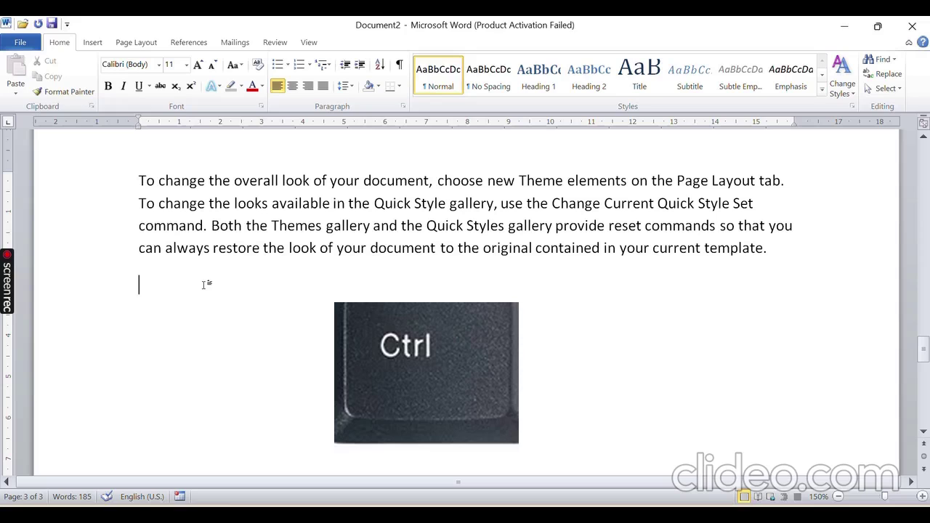
key("ctrl+Home")
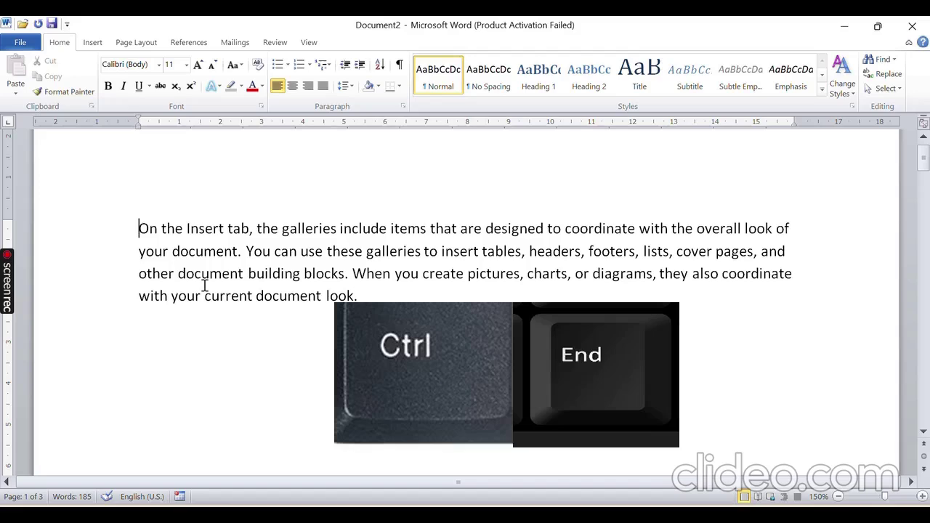
key("ctrl+End")
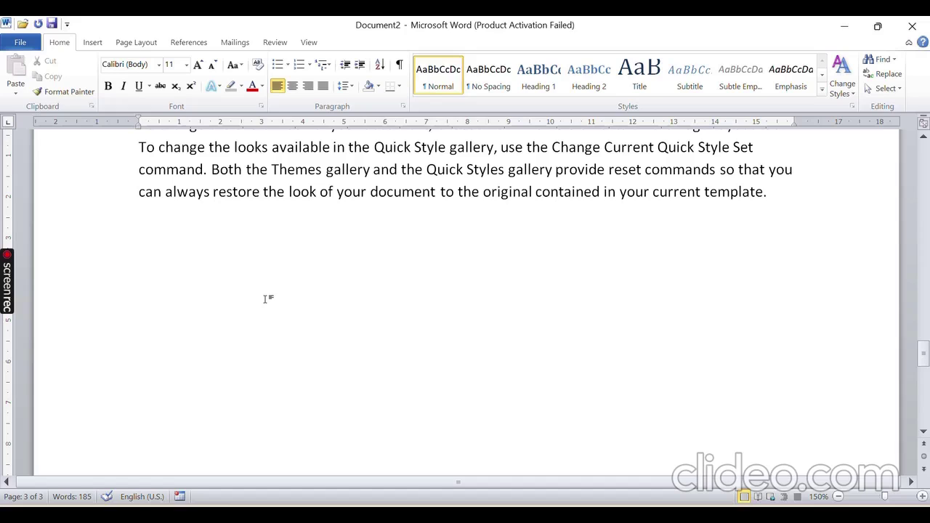
Step: Go to page 2 by its page number with the Go To command and close the dialog
key("ctrl+g")
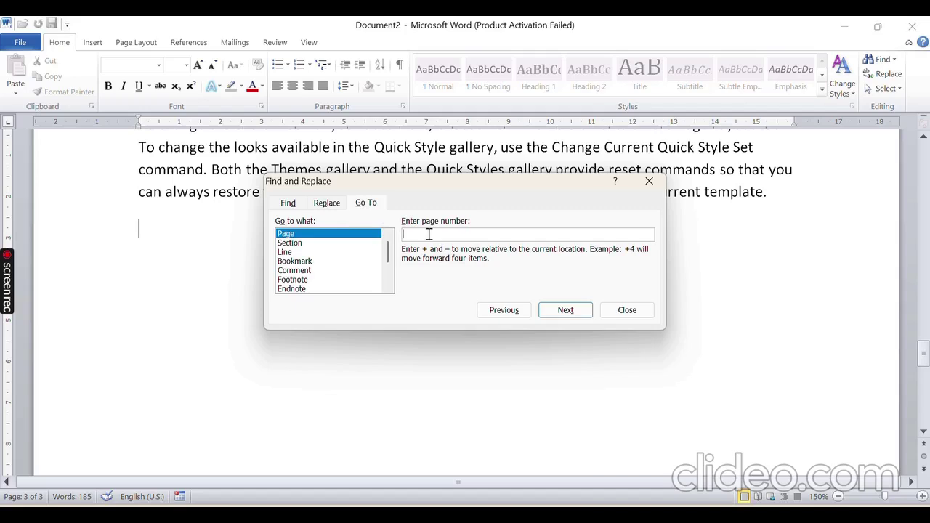
type("2")
left_click(566, 311)
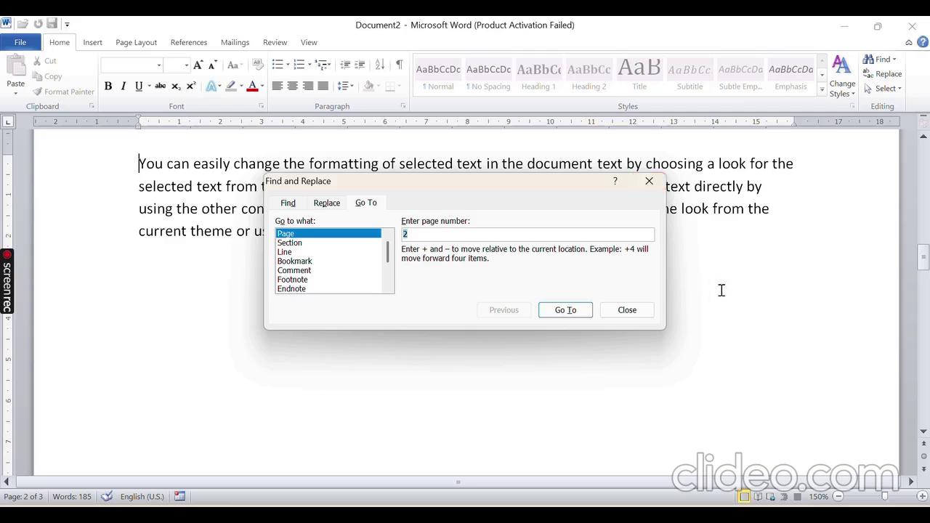
key("Escape")
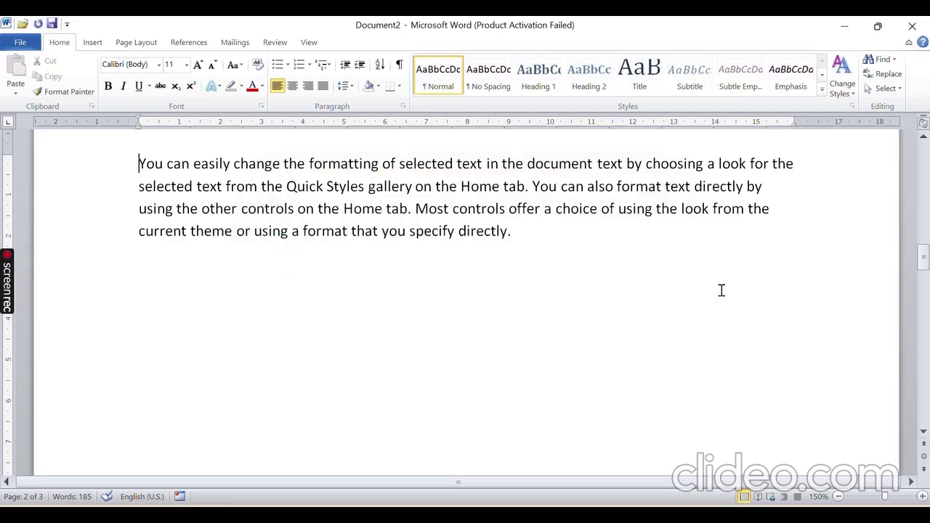
Step: Select the entire first paragraph and clear the selection
scroll(653, 263, "up", 3)
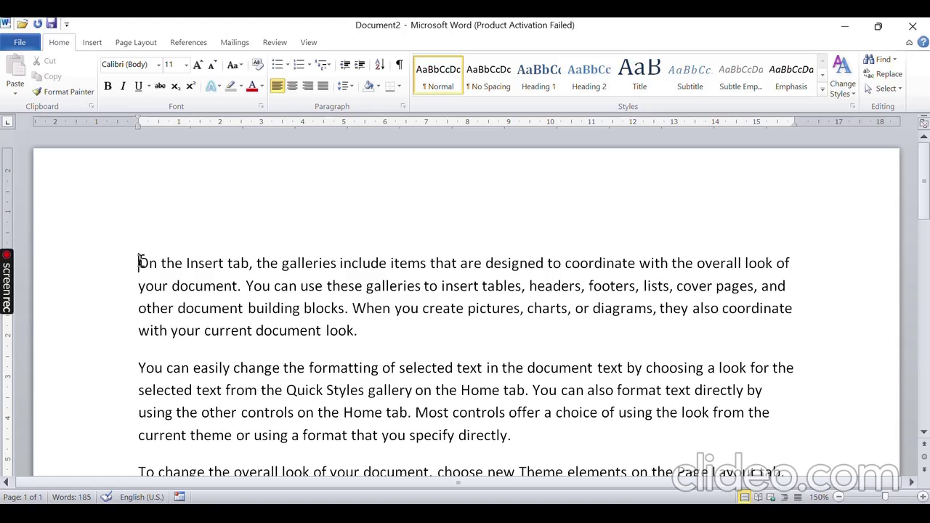
left_click_drag(138, 262, 807, 337)
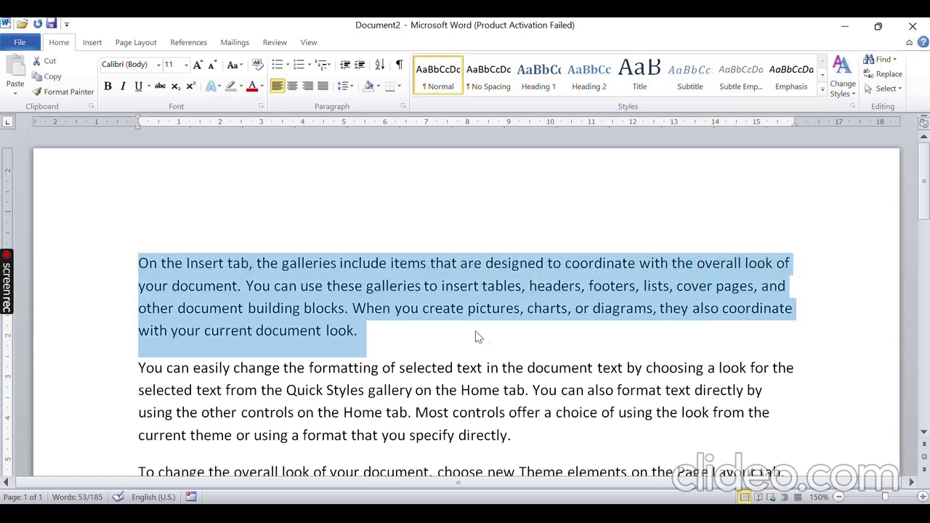
left_click(473, 330)
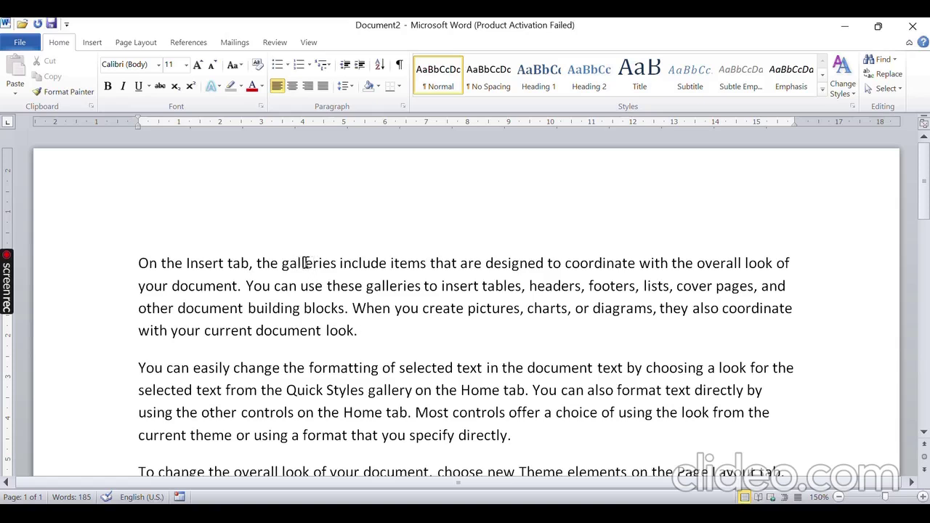
Step: Select the word "galleries" in the first line and, separately, the entire first paragraph twice, clearing each selection
double_click(305, 263)
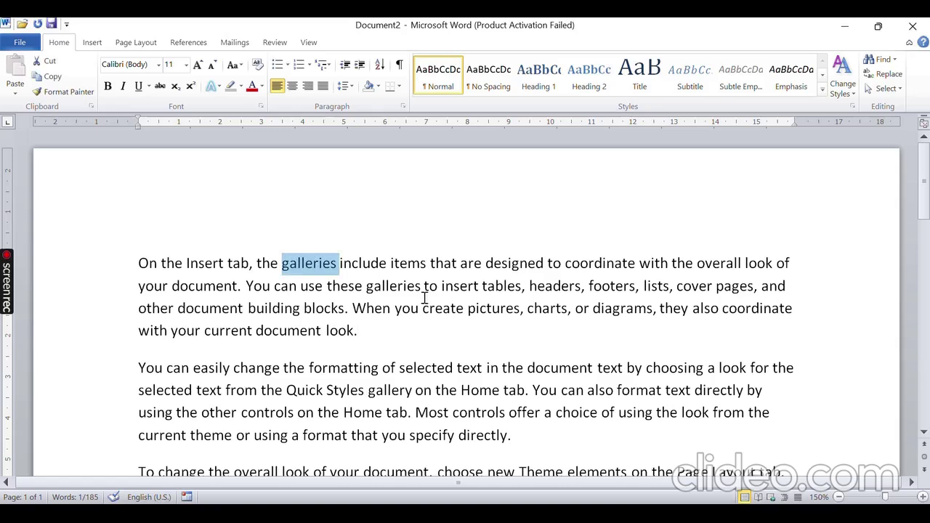
left_click(405, 331)
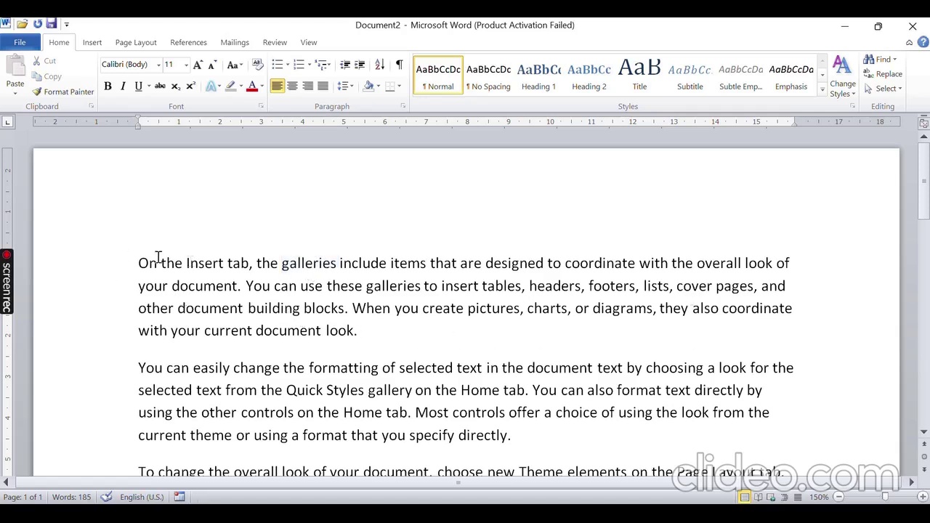
left_click_drag(138, 263, 387, 336)
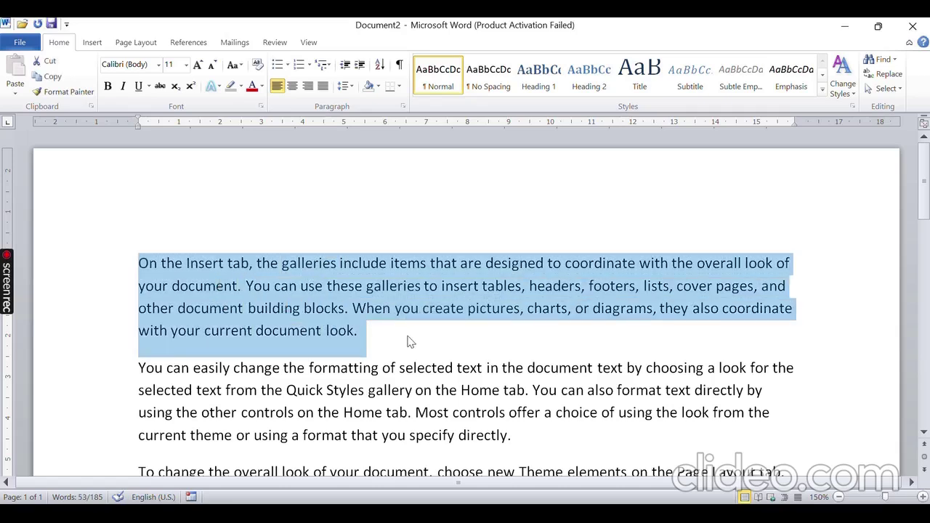
left_click(408, 340)
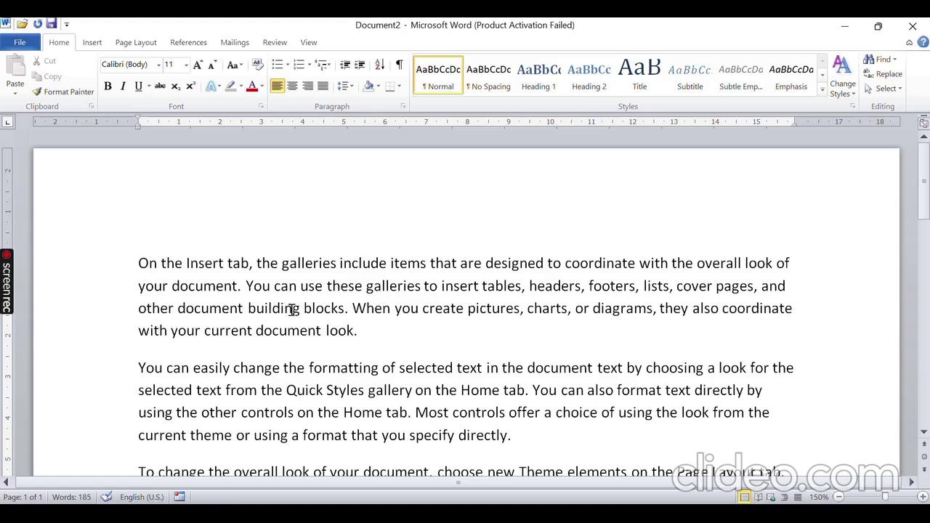
triple_click(339, 290)
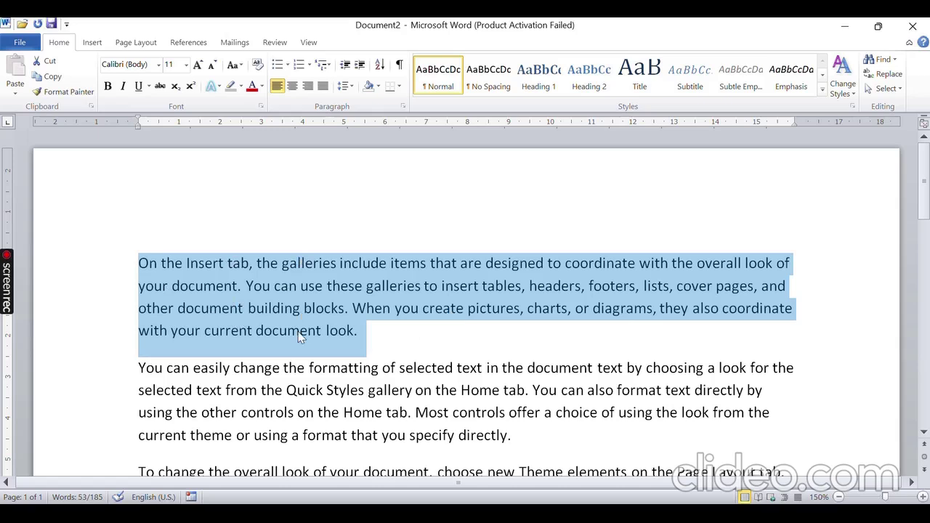
left_click(394, 345)
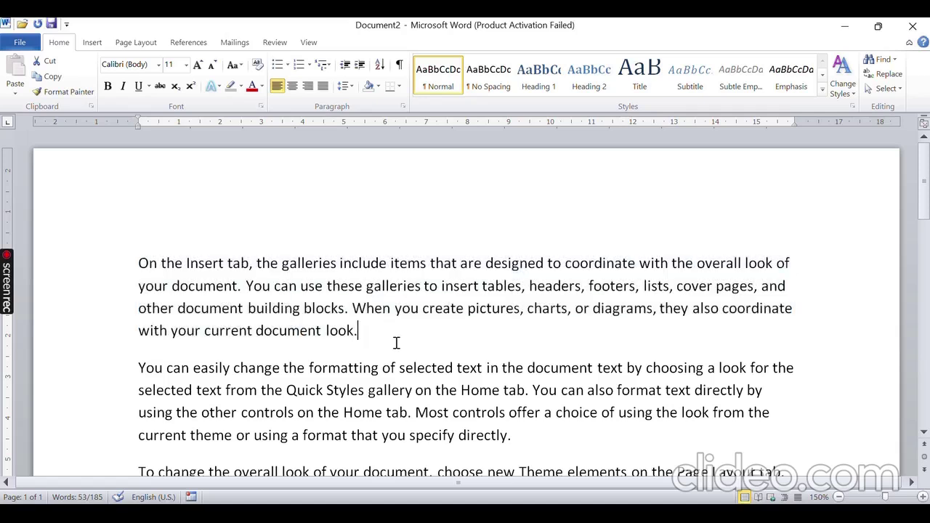
Step: Place the cursor in the first line and move it forward and back one character at a time, ending at the paragraph's start
left_click(144, 273)
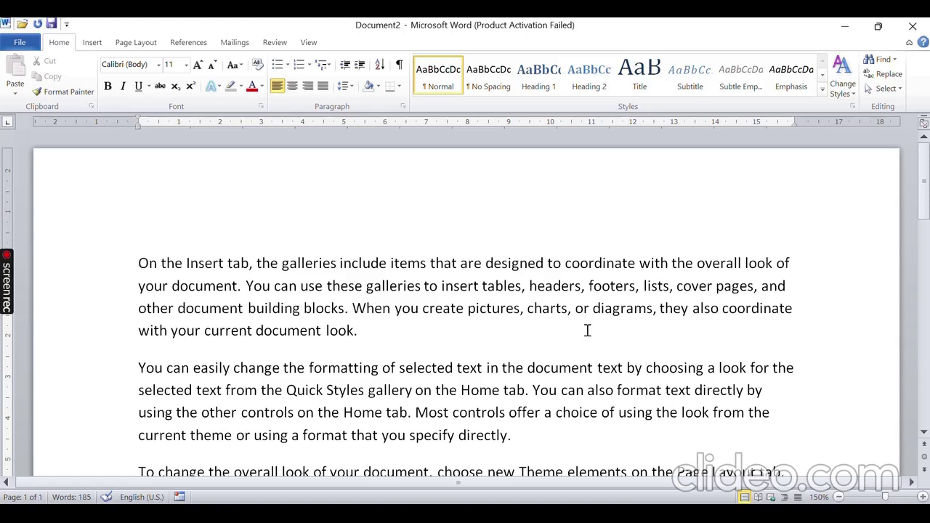
key("Right")
key("Right")
key("Right")
key("Right")
key("Right")
key("Right")
key("Right")
key("Right")
key("Right")
key("Right")
key("Right")
key("Left")
key("Left")
key("Left")
key("Left")
key("Left")
key("Left")
key("Left")
Step: Select the text "On the Insert tab, the" at the start of the first line, one character at a time
key("shift+Right")
key("shift+Right")
key("shift+Right")
key("shift+Right")
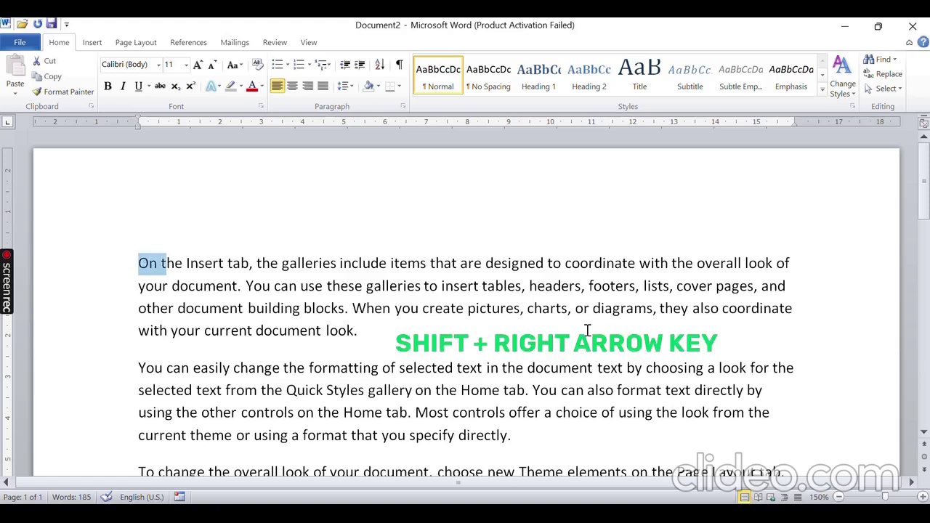
key("shift+Right")
key("shift+Right")
key("shift+Right")
key("shift+Right")
key("shift+Right")
key("shift+Right")
key("shift+Right")
key("shift+Right")
key("shift+Right")
key("shift+Right")
key("shift+Right")
key("shift+Right")
key("shift+Right")
key("shift+Right")
key("shift+Right")
key("shift+Right")
key("shift+Right")
key("shift+Right")
key("shift+Right")
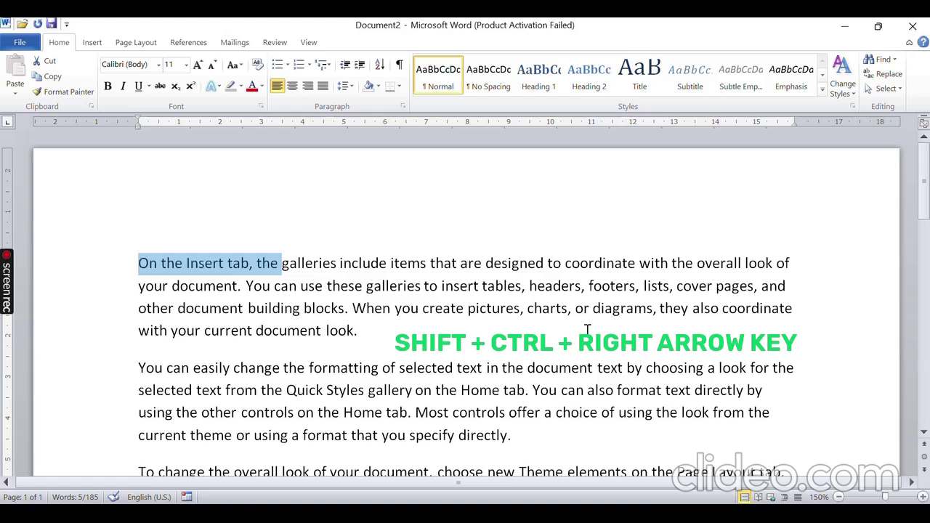
Step: Extend the selection word by word to the end of the first line and collapse it to the line's start
key("ctrl+shift+Right")
key("ctrl+shift+Right")
key("ctrl+shift+Right")
key("ctrl+shift+Right")
key("ctrl+shift+Right")
key("ctrl+shift+Right")
key("ctrl+shift+Right")
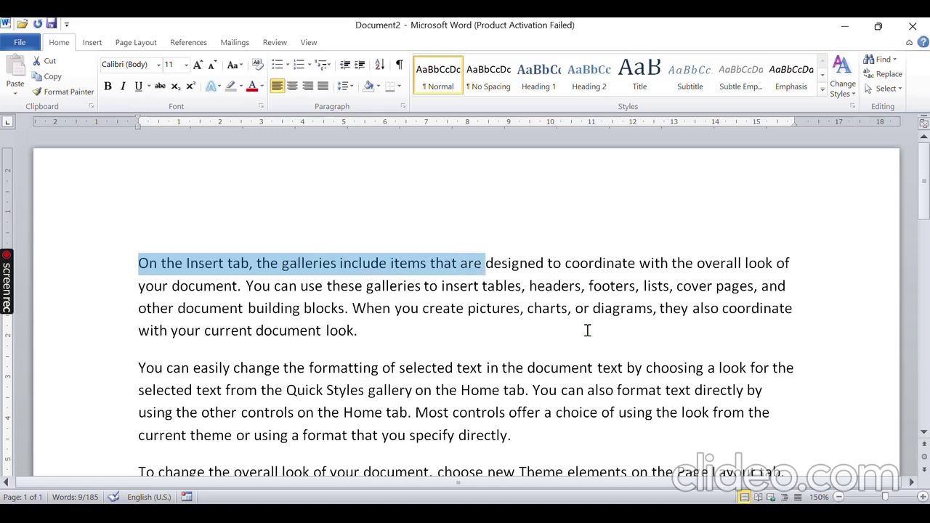
key("ctrl+shift+Right")
key("ctrl+shift+Right")
key("ctrl+shift+Right")
key("ctrl+shift+Right")
key("ctrl+shift+Right")
key("ctrl+shift+Right")
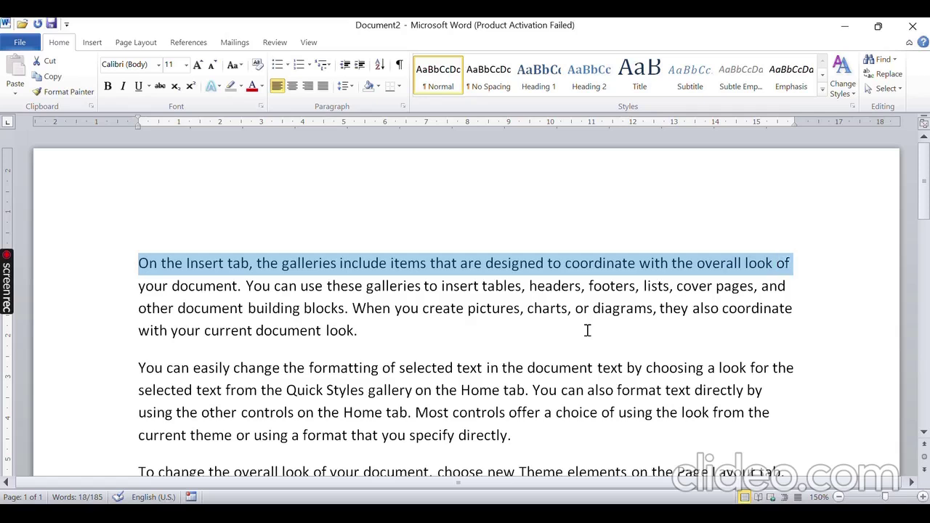
key("Left")
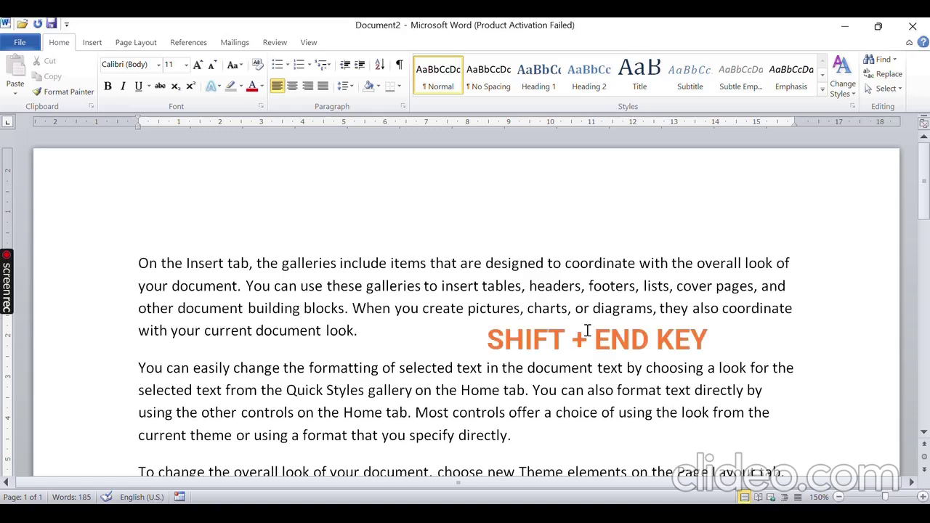
Step: Select the first line from start to end and again from end to start, clearing each selection
key("shift+End")
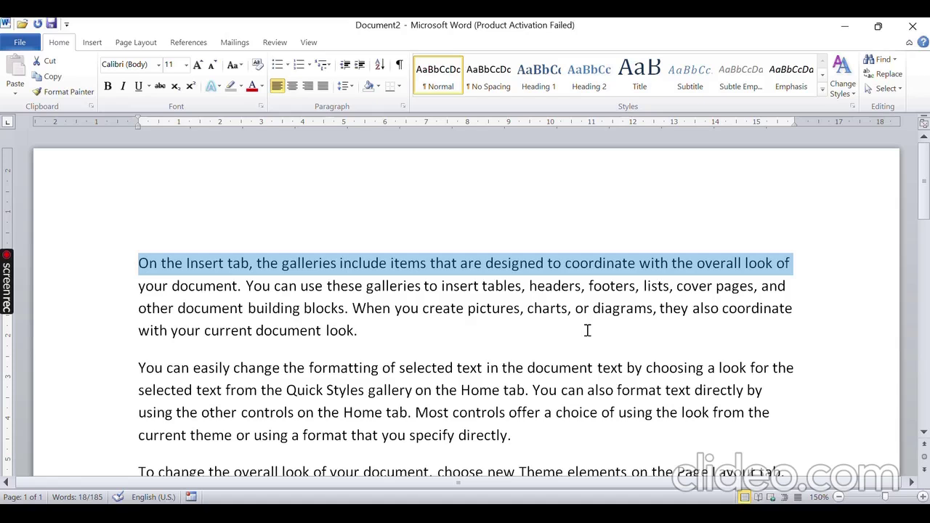
key("Right")
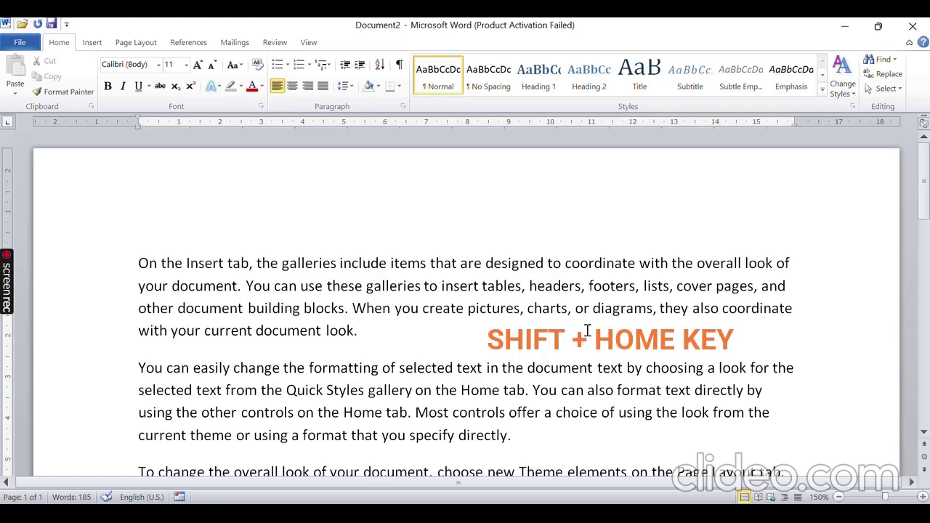
key("shift+Home")
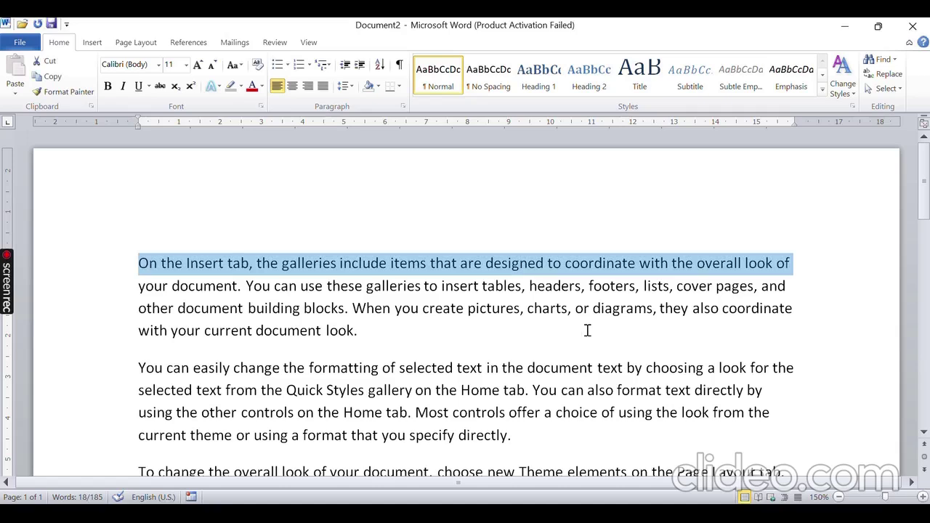
key("Left")
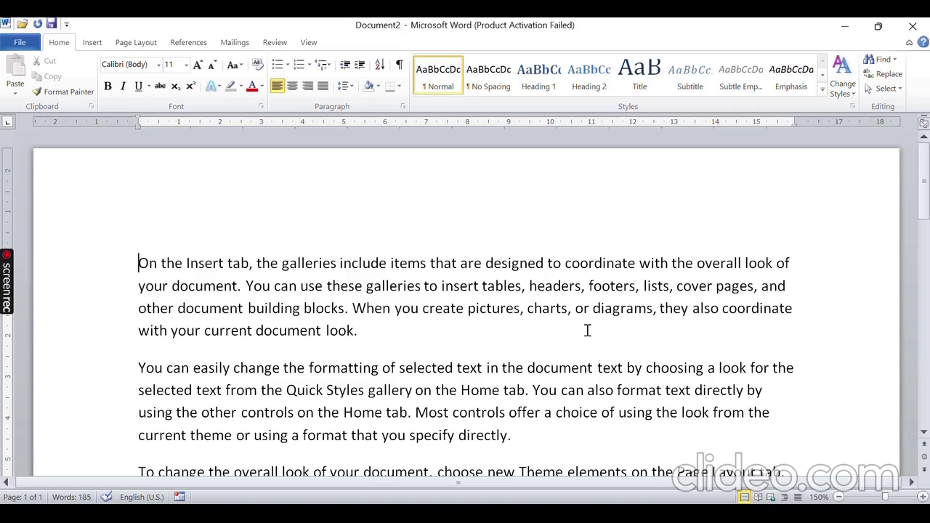
Step: Move the cursor down two paragraphs and back up to the start of the first paragraph
key("ctrl+Down")
key("ctrl+Down")
key("ctrl+Up")
key("ctrl+Up")
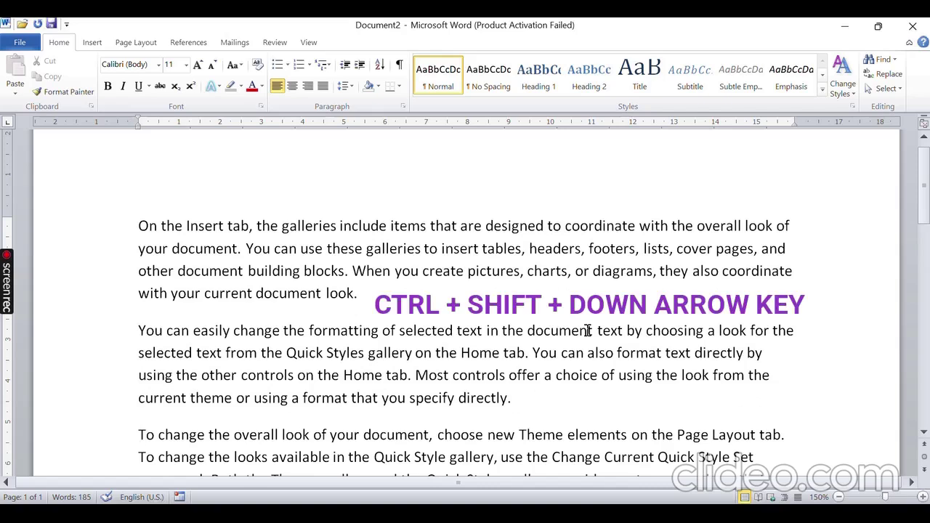
Step: Select the first two paragraphs one paragraph at a time, and return the cursor to the beginning of the document
key("ctrl+shift+Down")
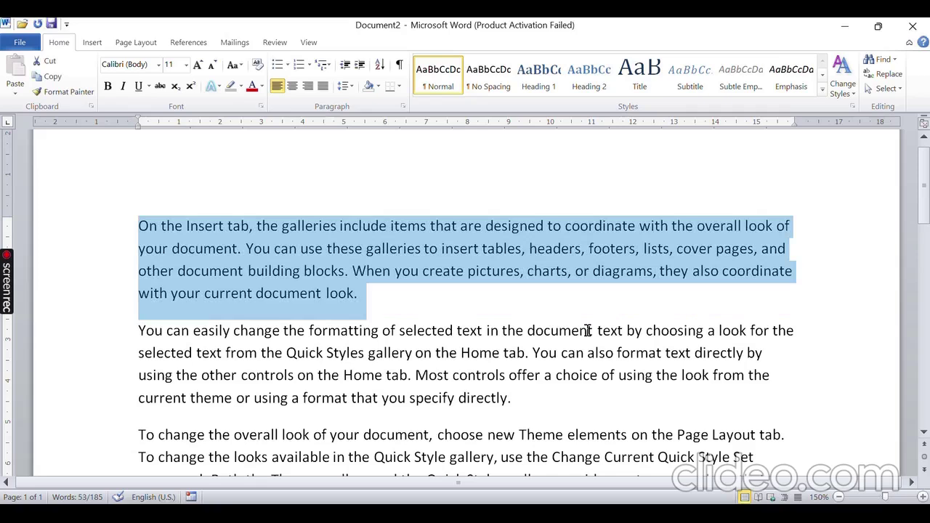
key("ctrl+shift+Down")
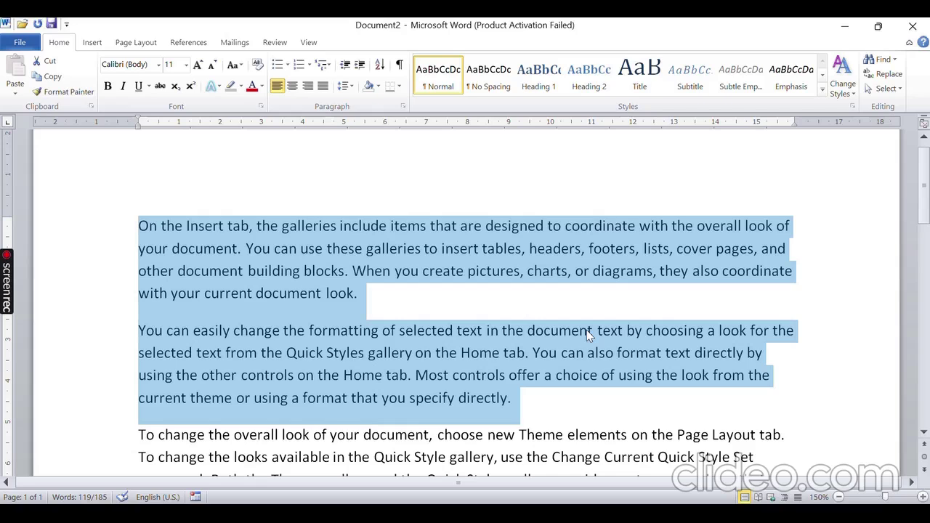
key("ctrl+Home")
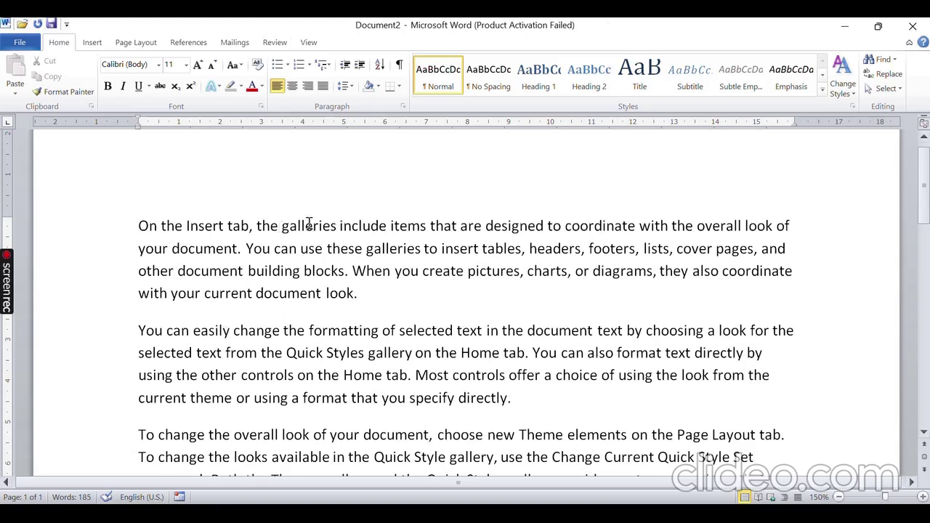
Step: Select the word "galleries" in both the first and second lines as one multiple selection and clear it
left_click(309, 224)
left_click(382, 249)
double_click(304, 226)
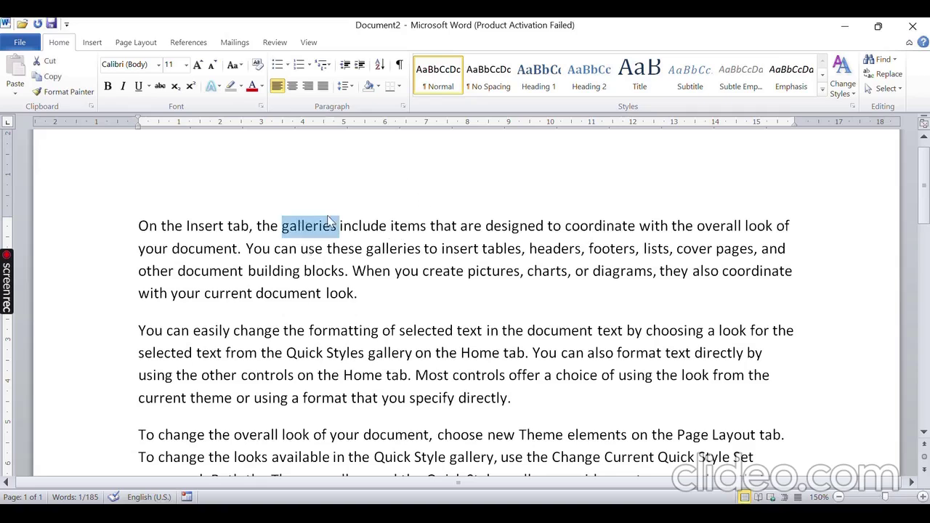
double_click(384, 250, "ctrl")
left_click(486, 310)
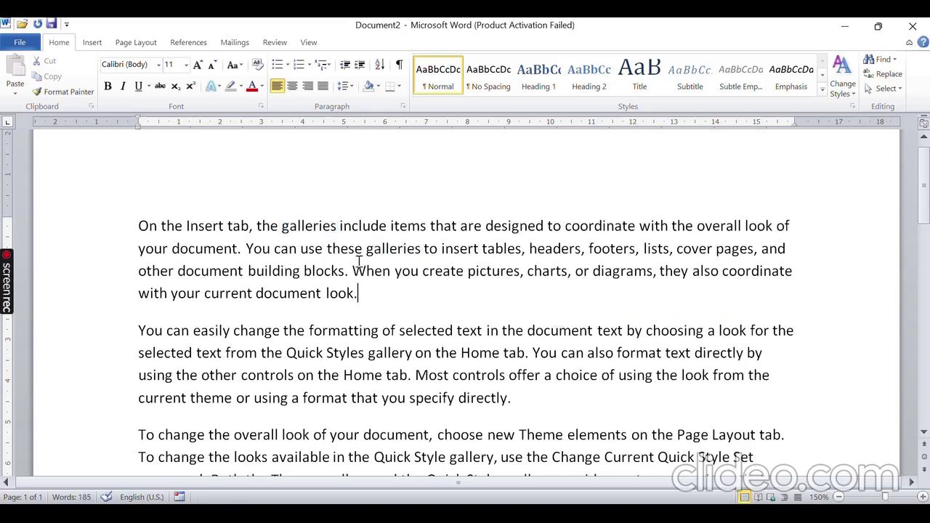
Step: Select the word "galleries" singly in the first line, in the second line, and in the first line again
double_click(304, 228)
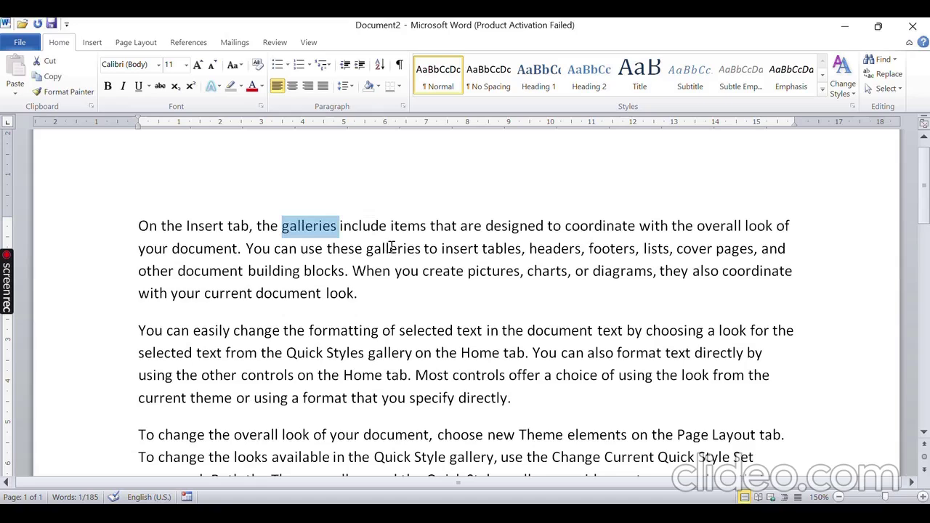
double_click(391, 248)
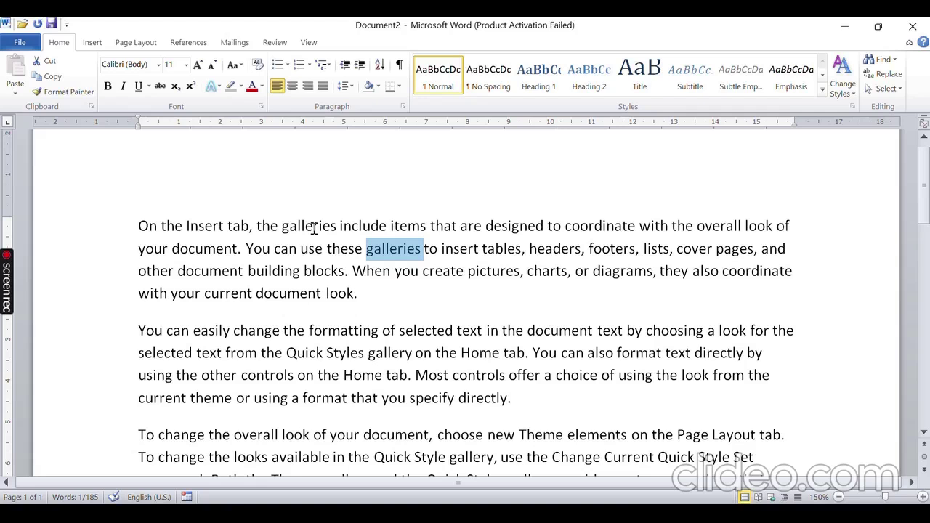
double_click(314, 227)
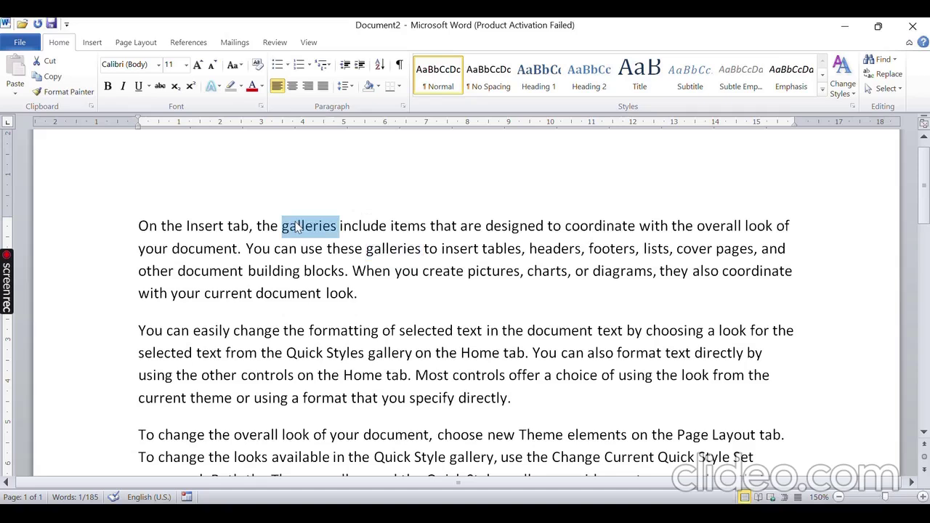
Step: Add the second "galleries", the second paragraph's "formatting", first "document", "Home" before "Most controls" and last "look", and the third paragraph's "document" to the selection
double_click(391, 248, "ctrl")
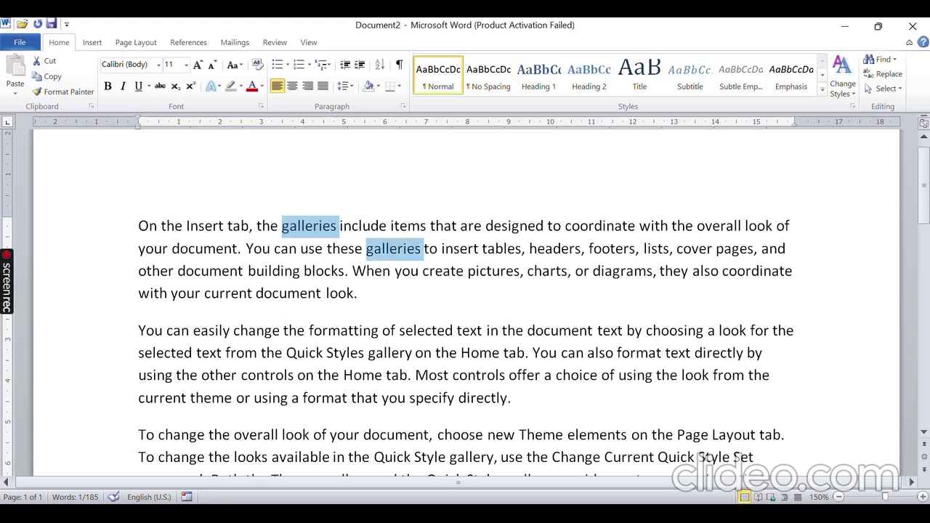
double_click(346, 330, "ctrl")
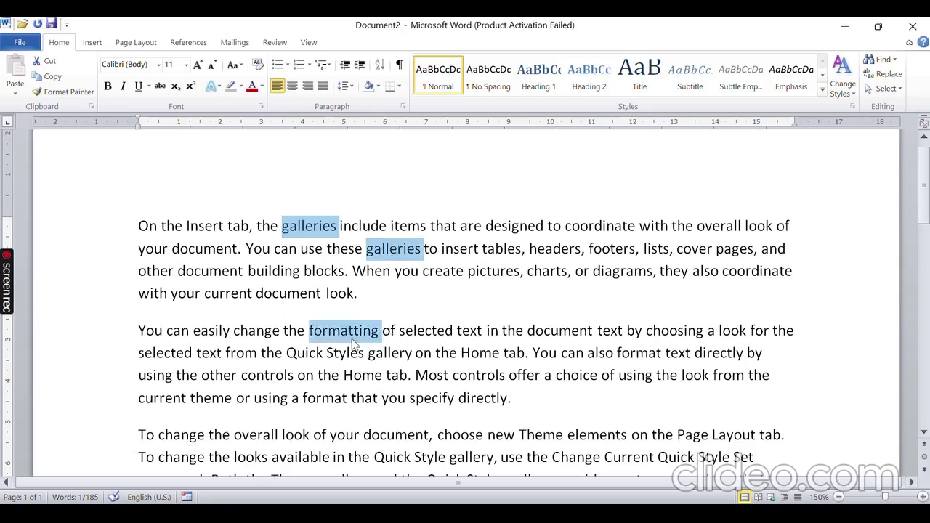
double_click(546, 331, "ctrl")
double_click(363, 375, "ctrl")
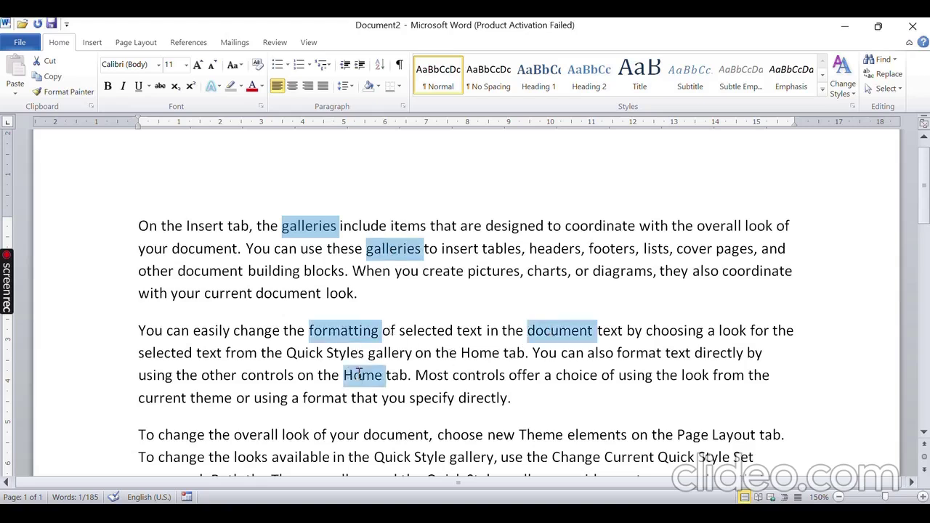
double_click(691, 375, "ctrl")
double_click(380, 434, "ctrl")
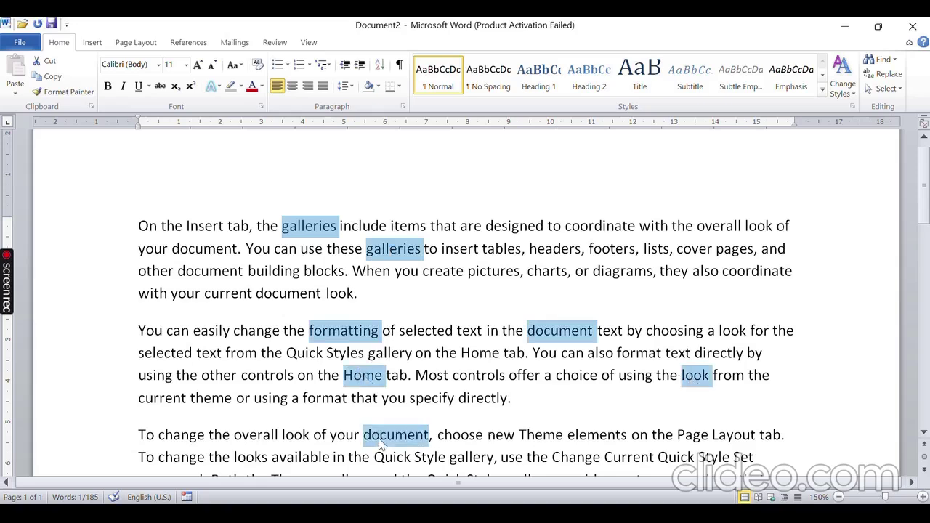
Step: Apply red font colour, bold and underline to all the selected words and clear the selection
left_click(250, 86)
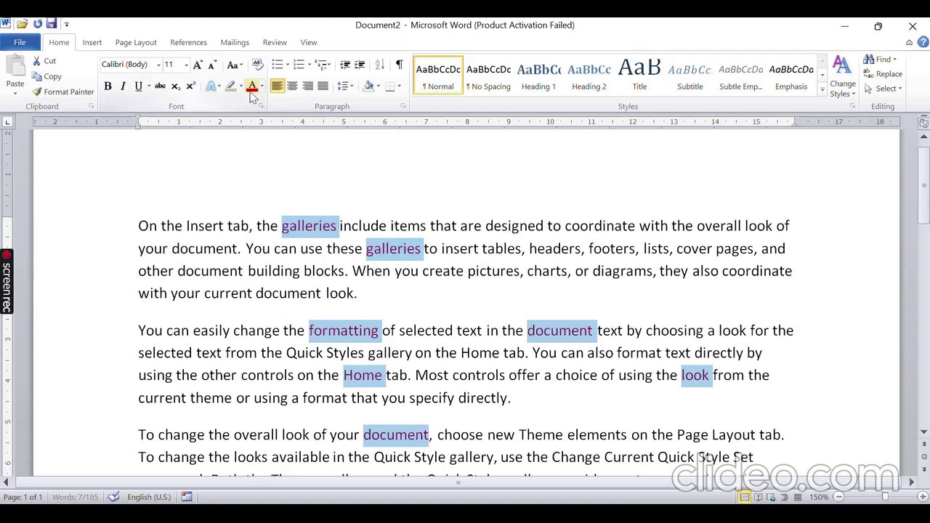
left_click(107, 86)
left_click(138, 86)
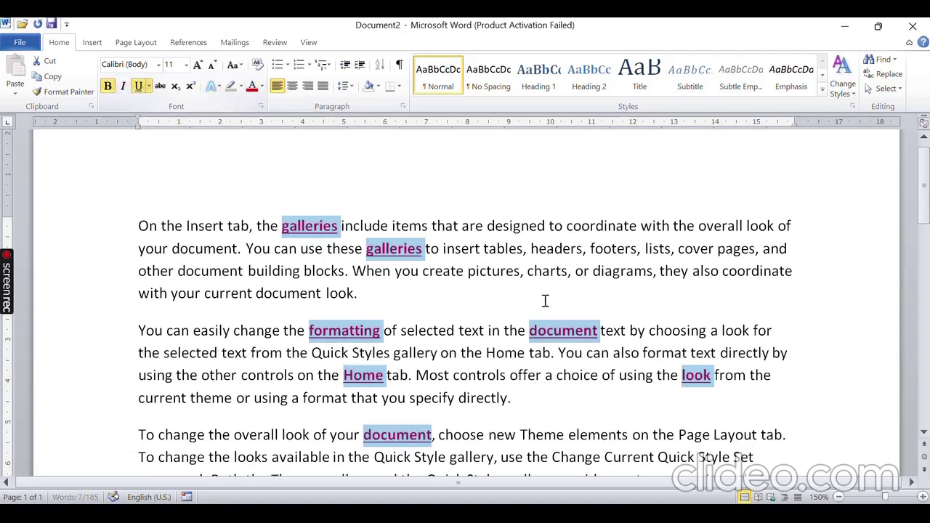
left_click(545, 300)
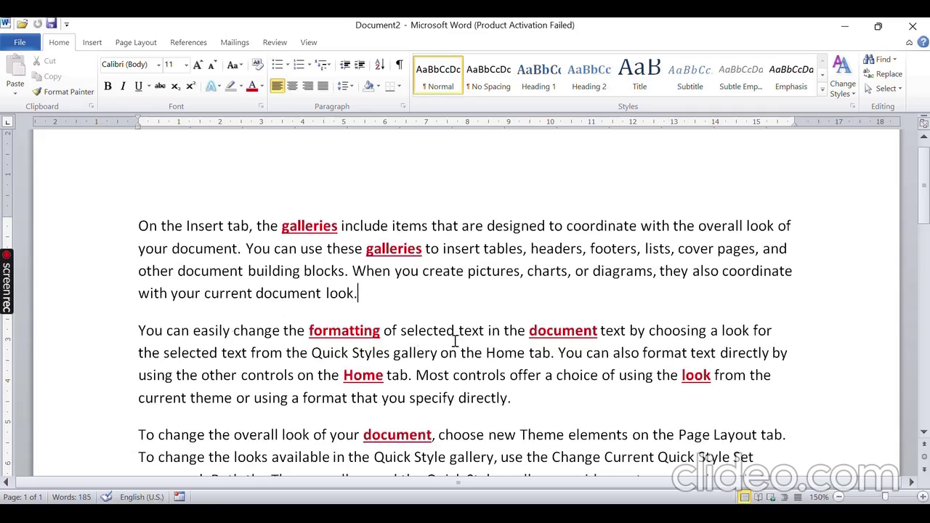
scroll(455, 340, "down", 2)
scroll(455, 341, "up", 3)
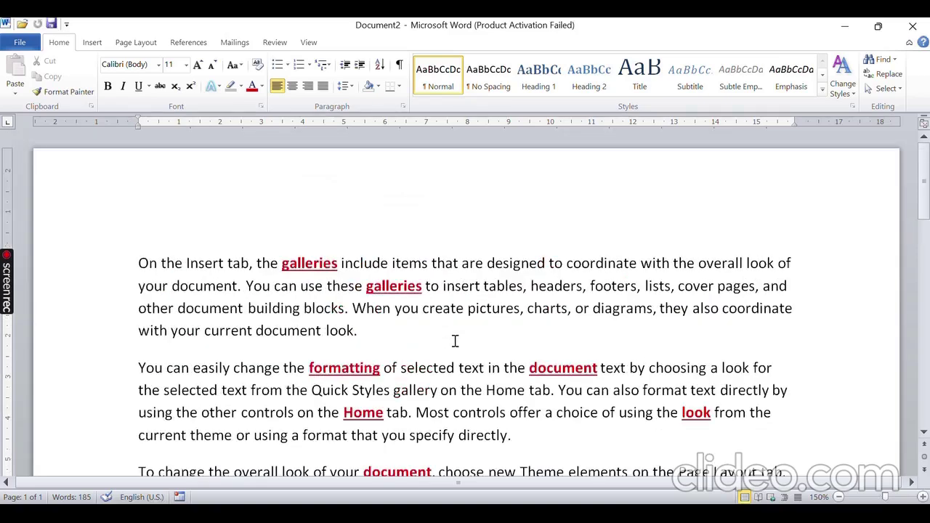